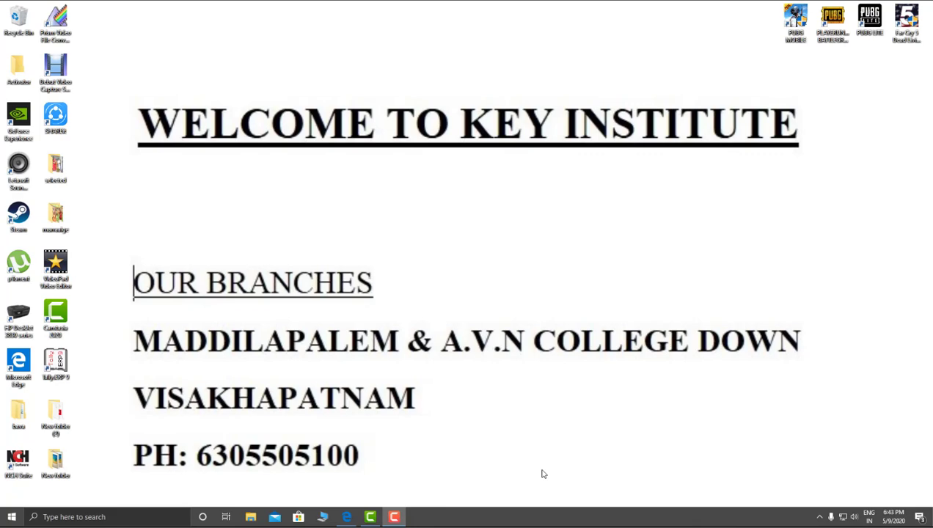
Launch Word 2007 from a Start menu search for 'wor' and show the Insert tab.
key(super)
text(wor)
key(Return)
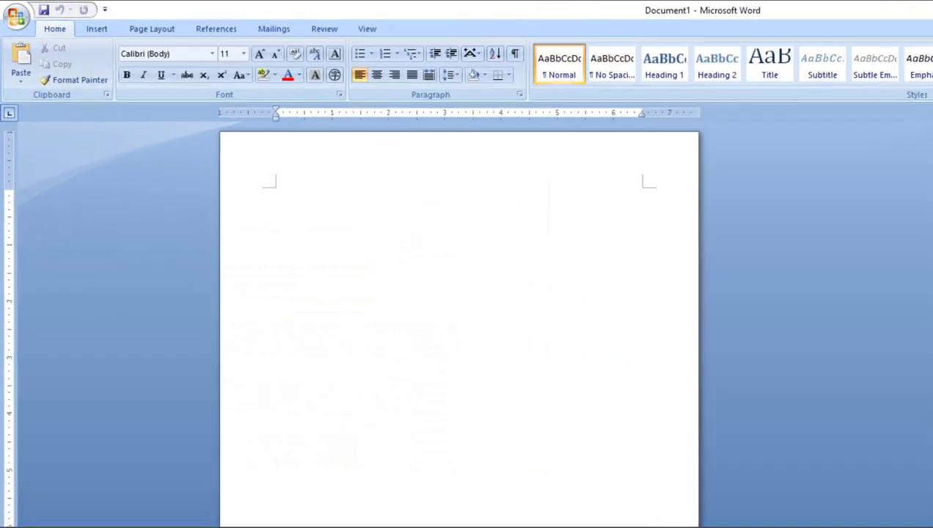
click(97, 29)
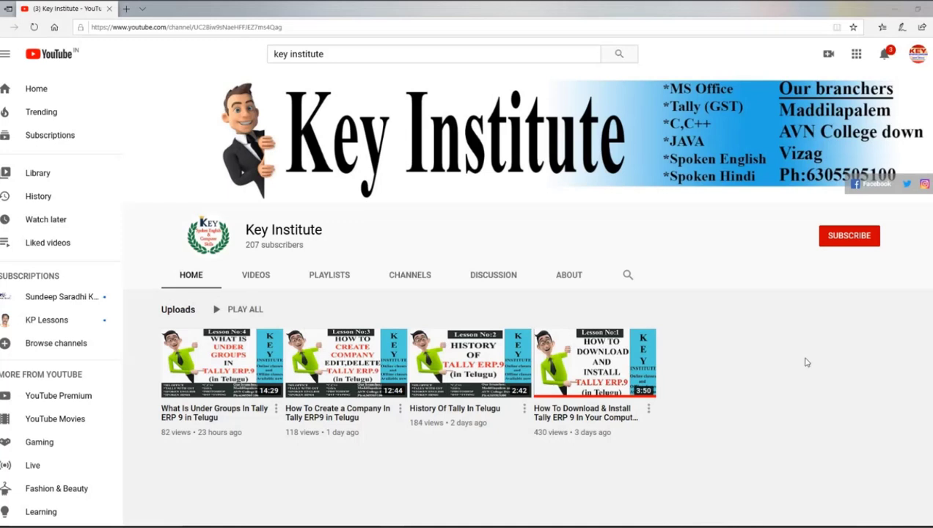
Subscribe to the Key Institute channel with notifications set to All.
click(850, 239)
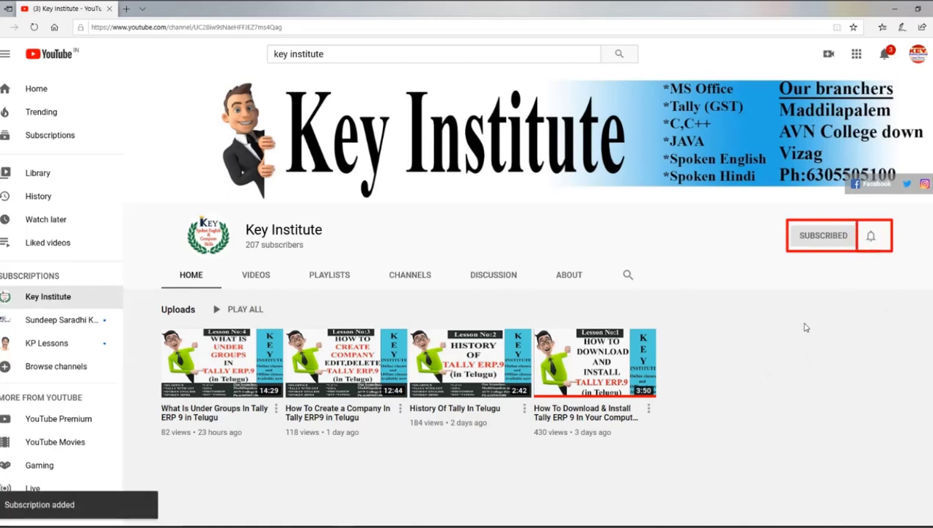
click(871, 239)
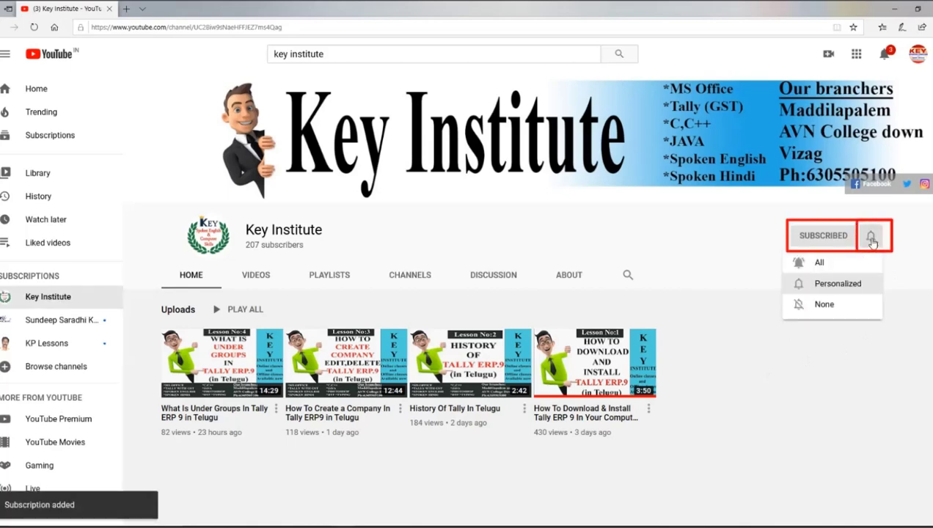
click(822, 265)
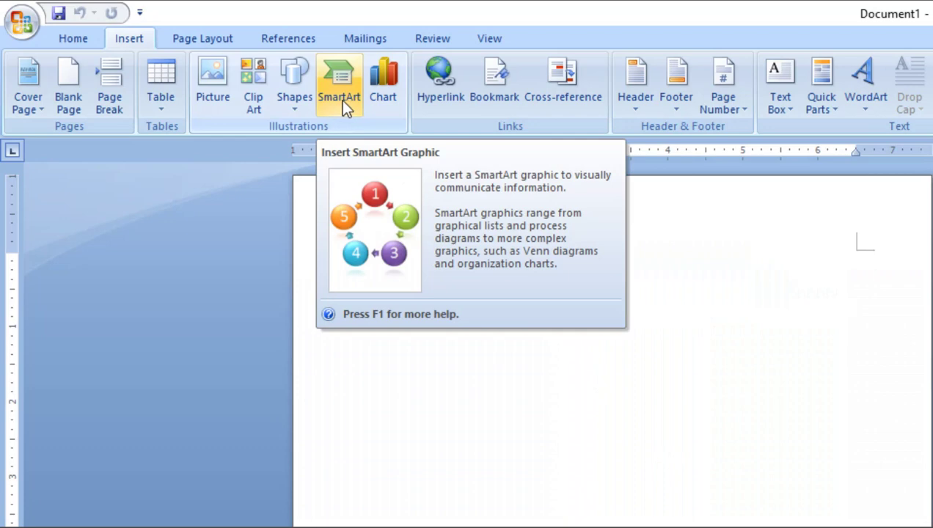
Open the Choose a SmartArt Graphic gallery and scroll through its layouts.
click(340, 100)
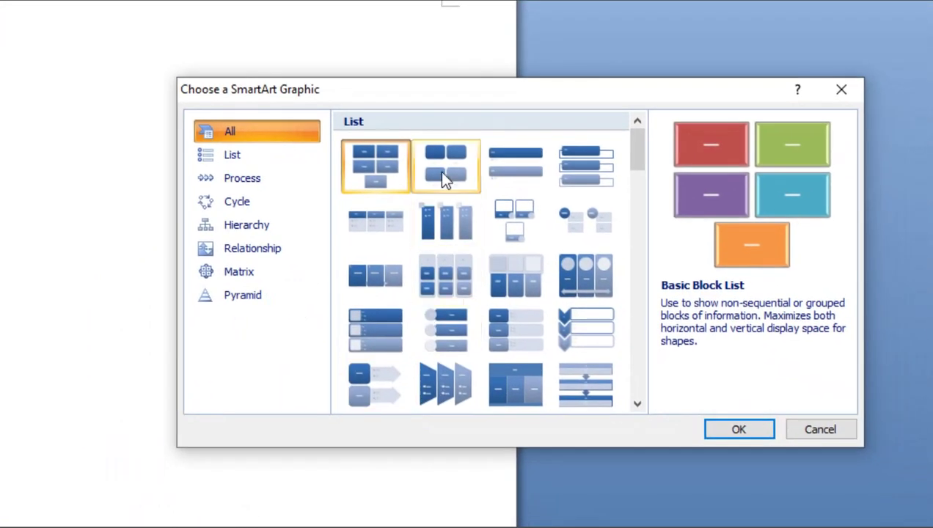
scroll(555, 233, down, 15)
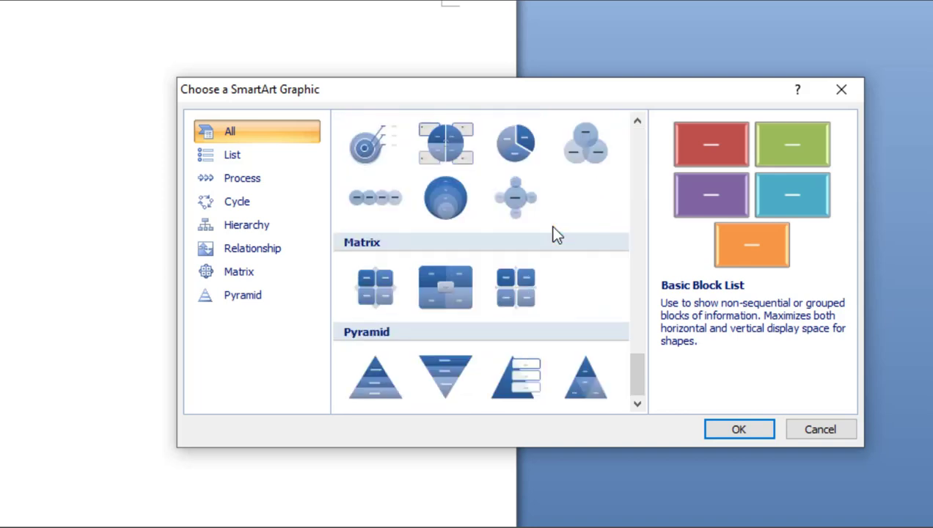
scroll(555, 233, up, 15)
scroll(556, 233, down, 15)
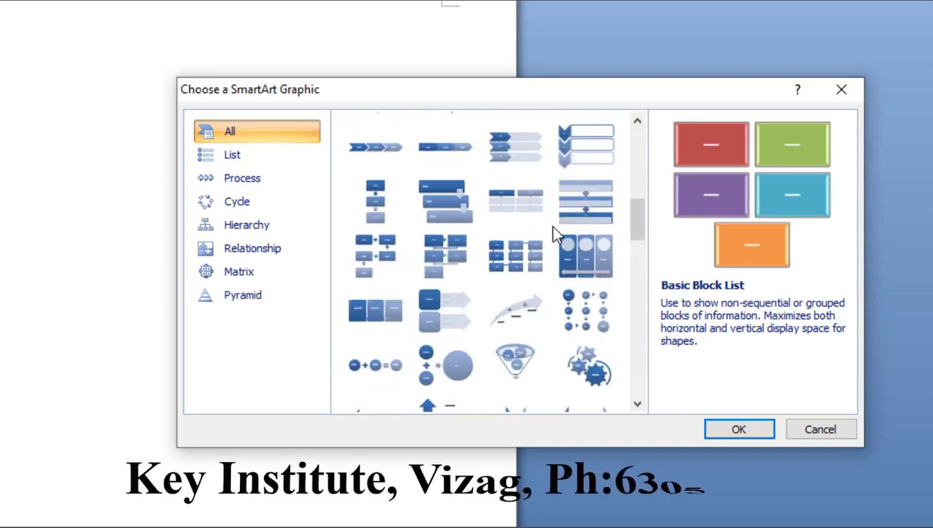
scroll(555, 233, up, 15)
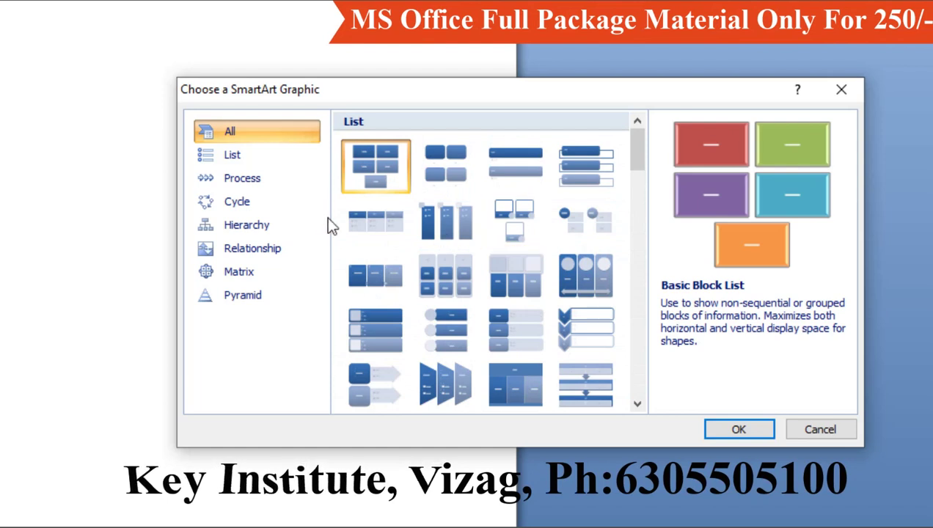
Browse the List, Process, Cycle, Hierarchy, Relationship, Matrix and Pyramid categories.
click(229, 162)
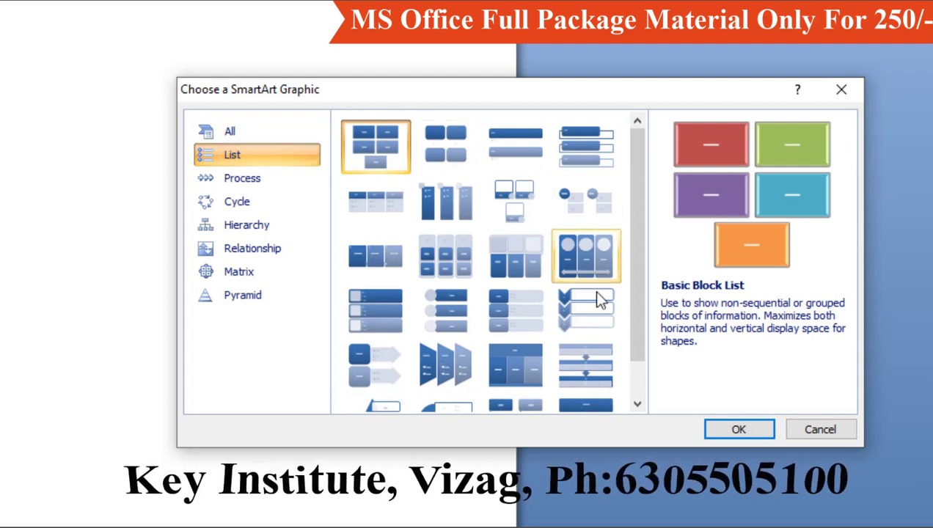
click(235, 185)
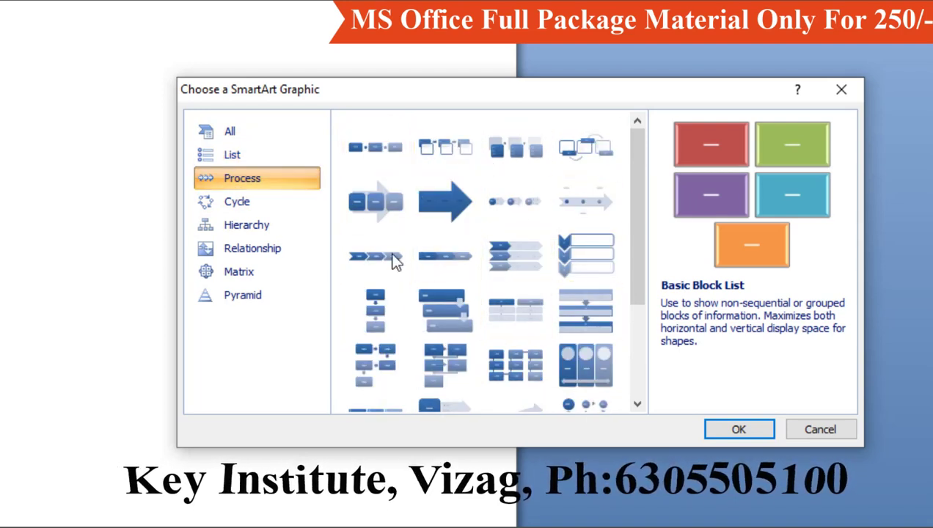
click(235, 206)
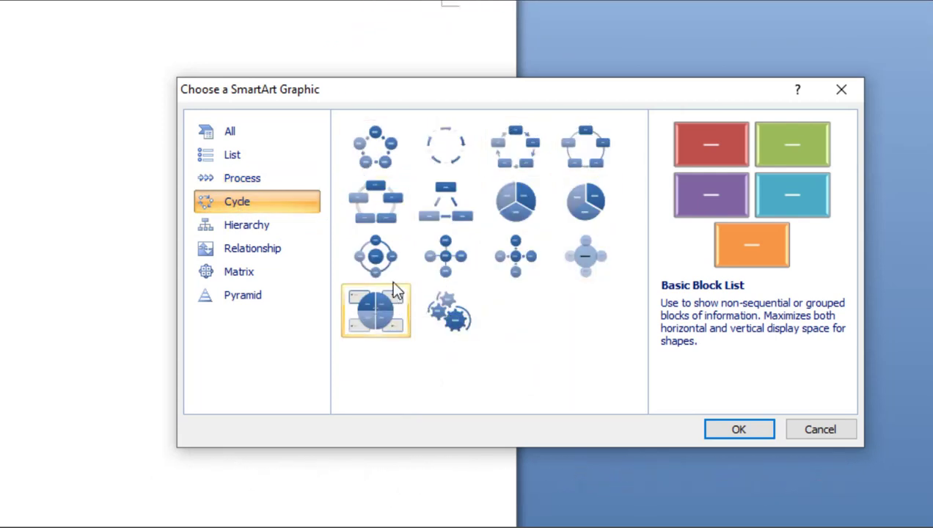
click(236, 232)
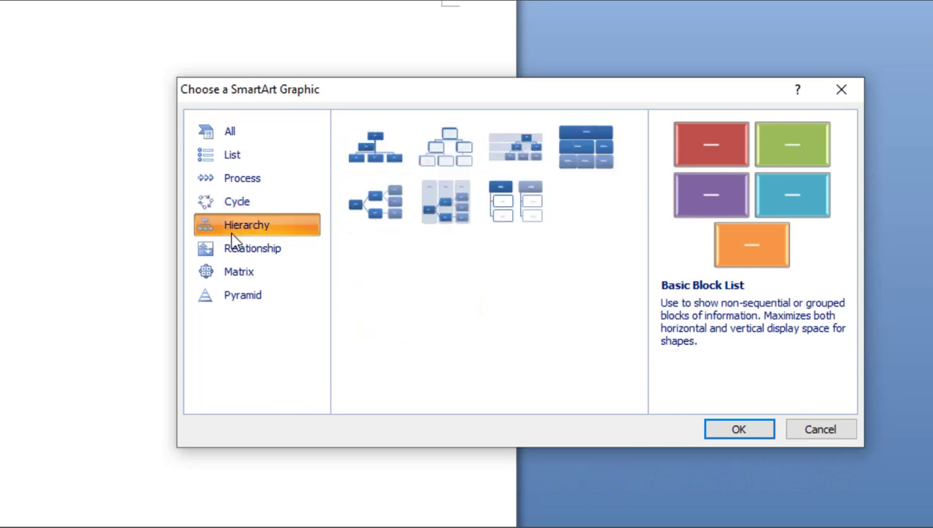
click(235, 249)
click(242, 273)
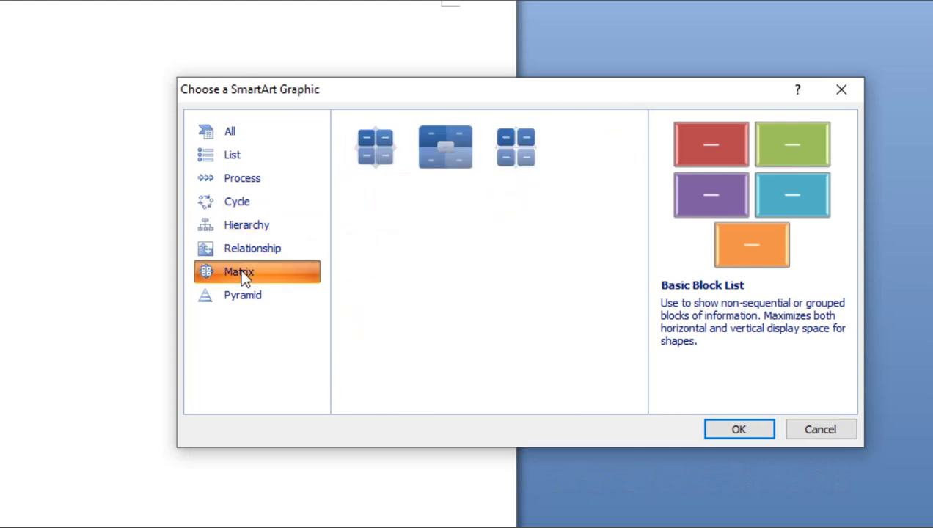
click(247, 296)
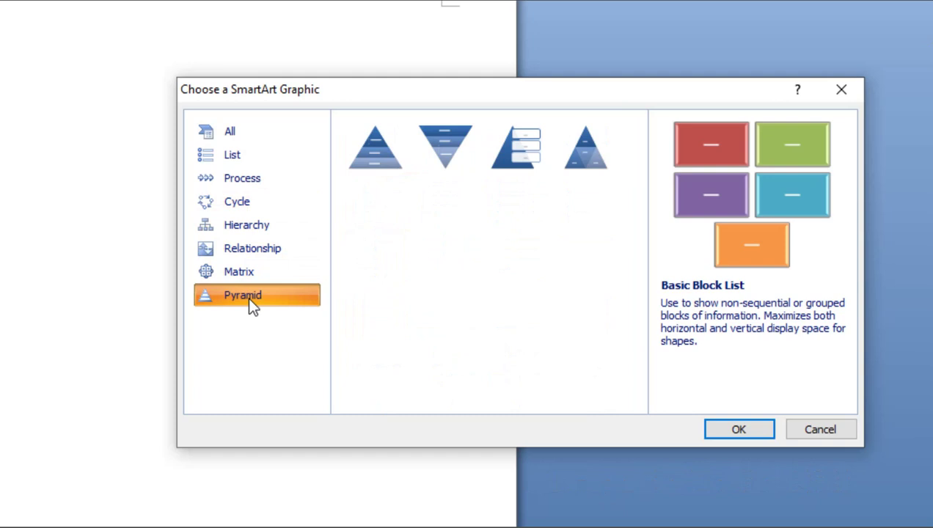
Insert the Inverted Pyramid layout from the All SmartArt category.
click(252, 132)
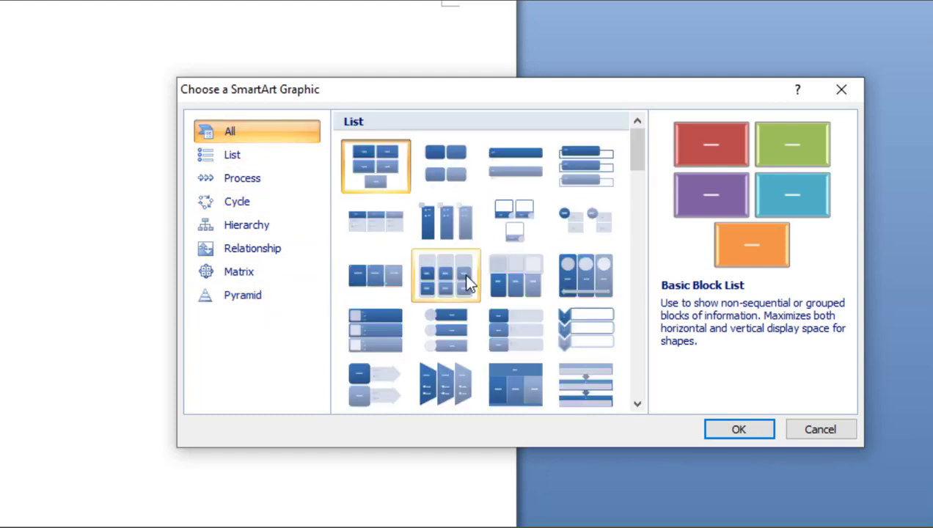
scroll(465, 276, down, 20)
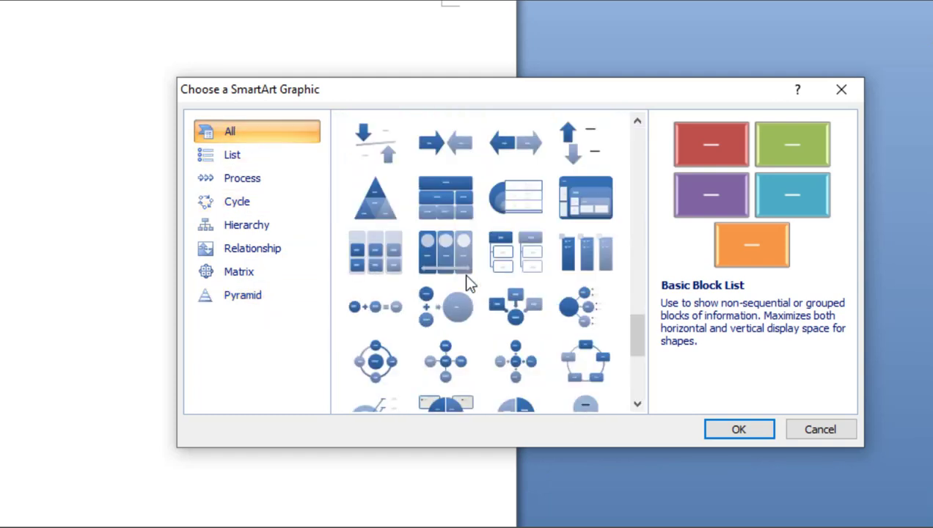
scroll(468, 284, down, 5)
scroll(466, 280, up, 20)
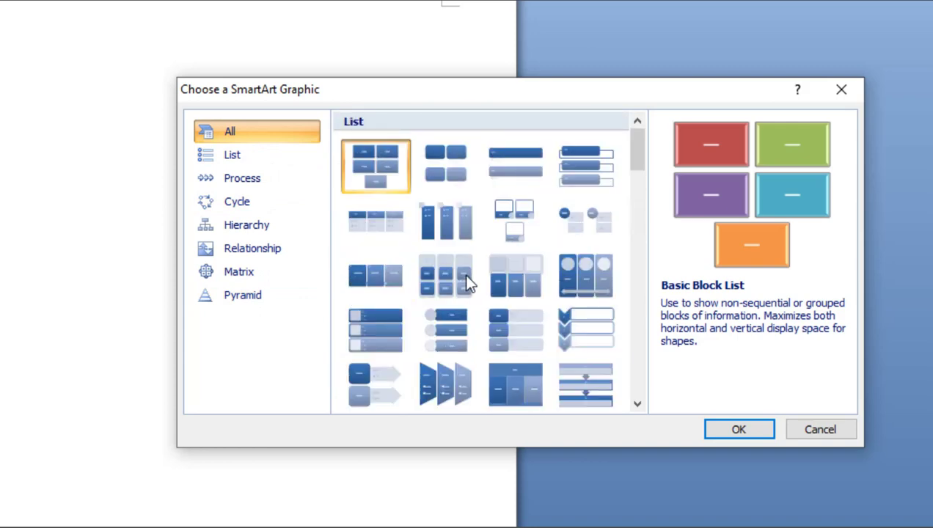
scroll(467, 282, down, 20)
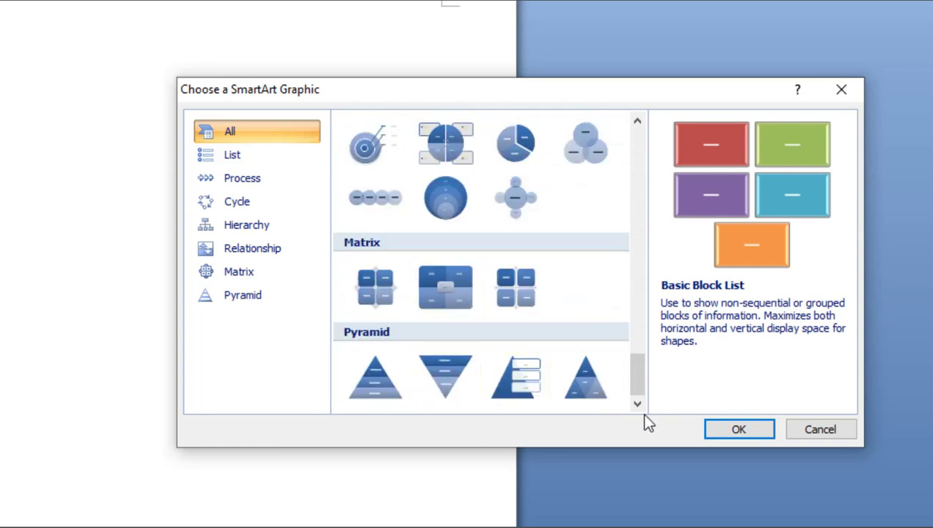
click(451, 371)
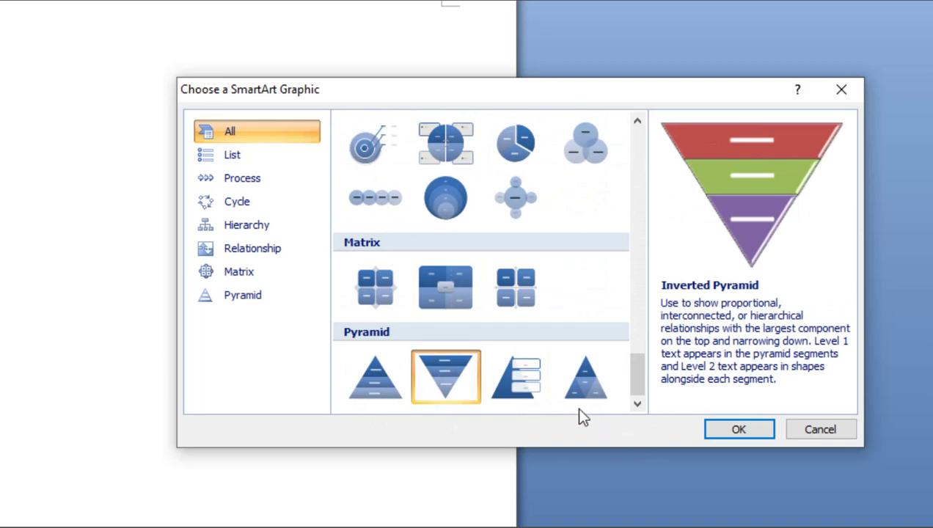
click(738, 432)
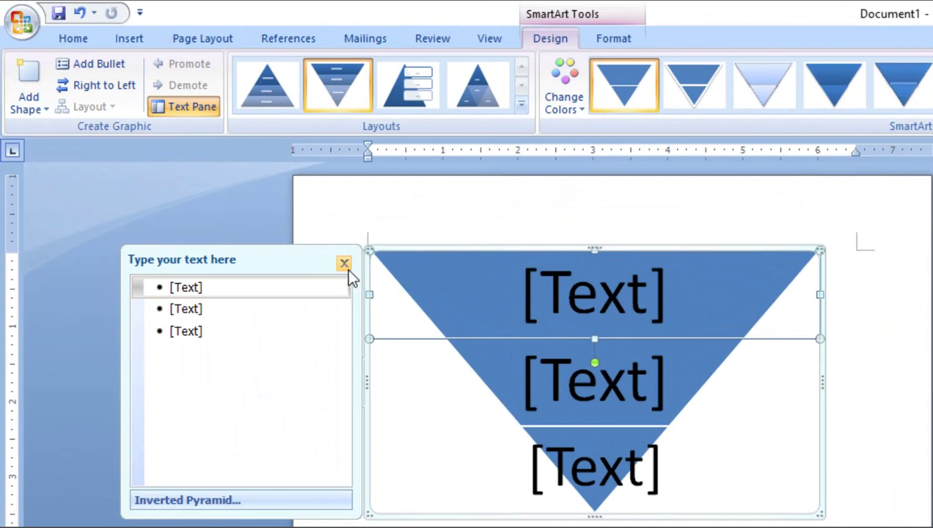
Close the Text Pane and label the three pyramid segments A, B and C.
click(343, 264)
click(636, 306)
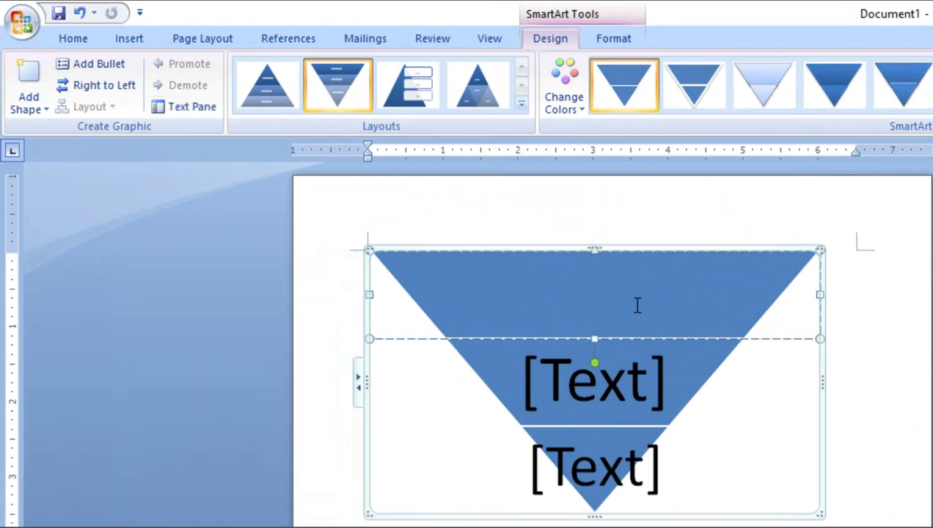
text(A)
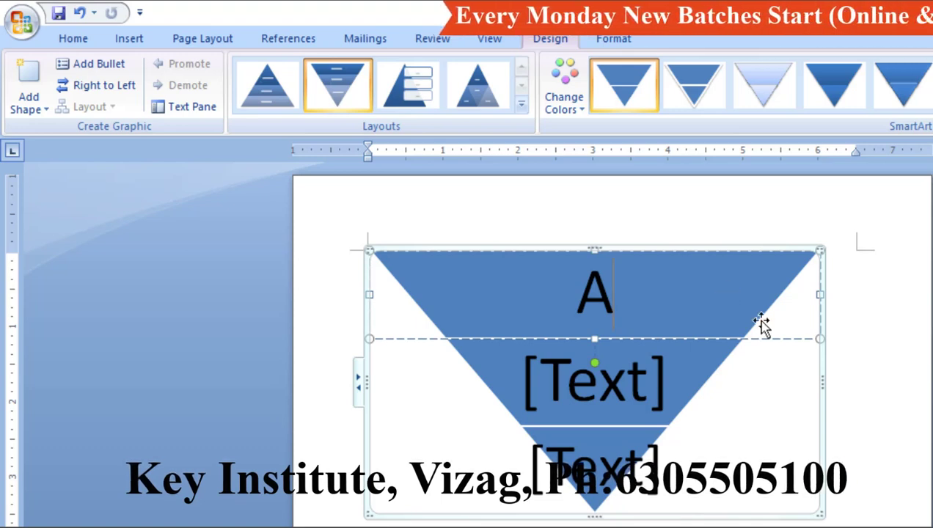
click(640, 395)
text(B)
click(594, 466)
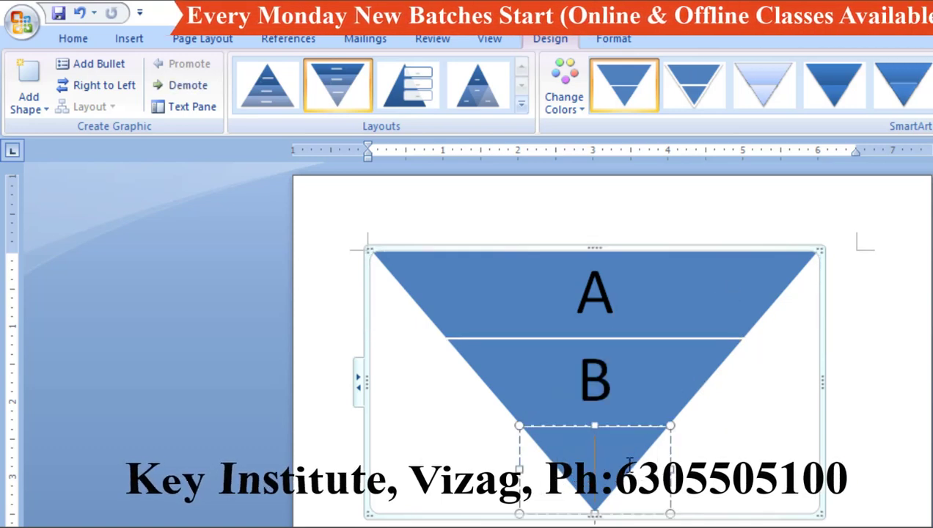
text(C)
Stretch the pyramid graphic much taller and reselect the whole graphic.
click(598, 439)
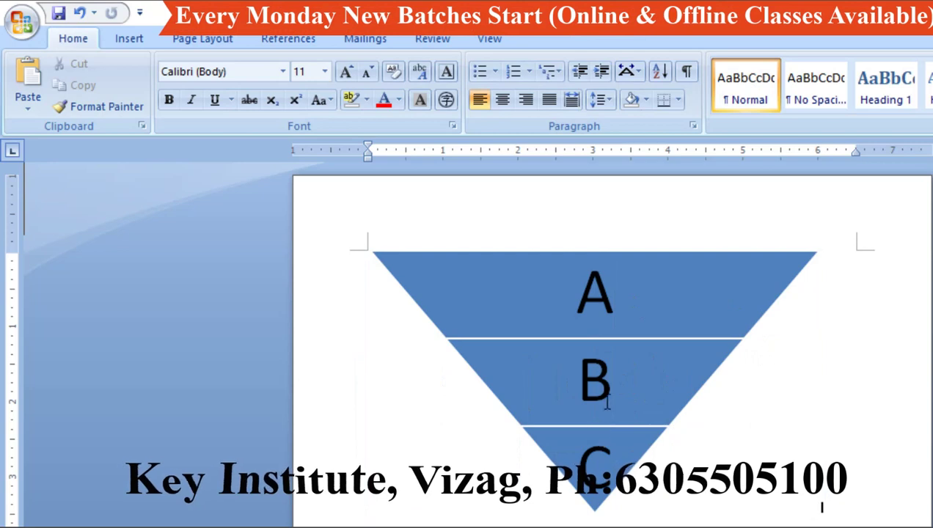
click(625, 329)
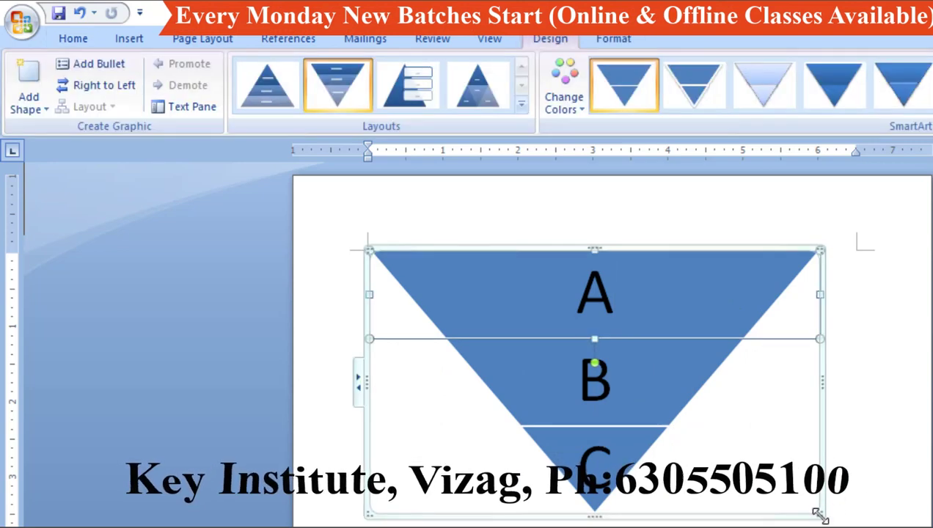
drag(816, 514, 843, 527)
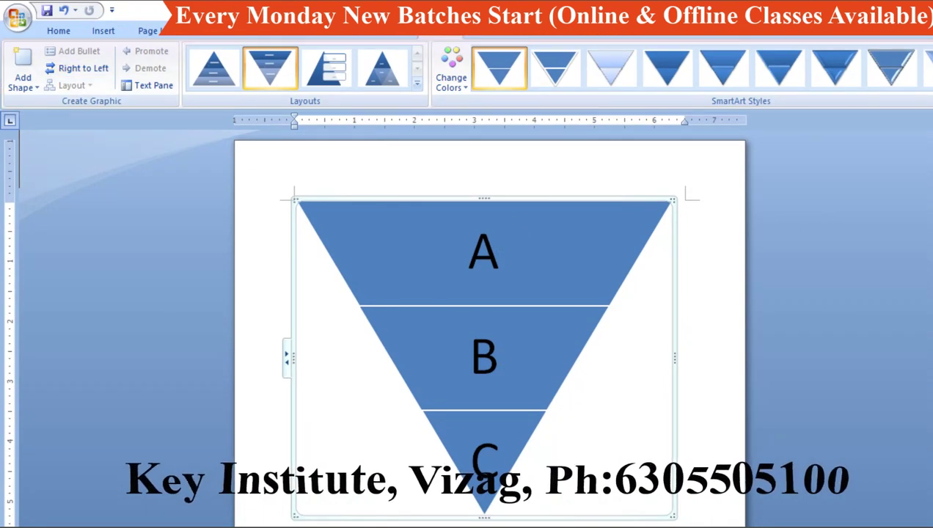
click(520, 121)
click(59, 30)
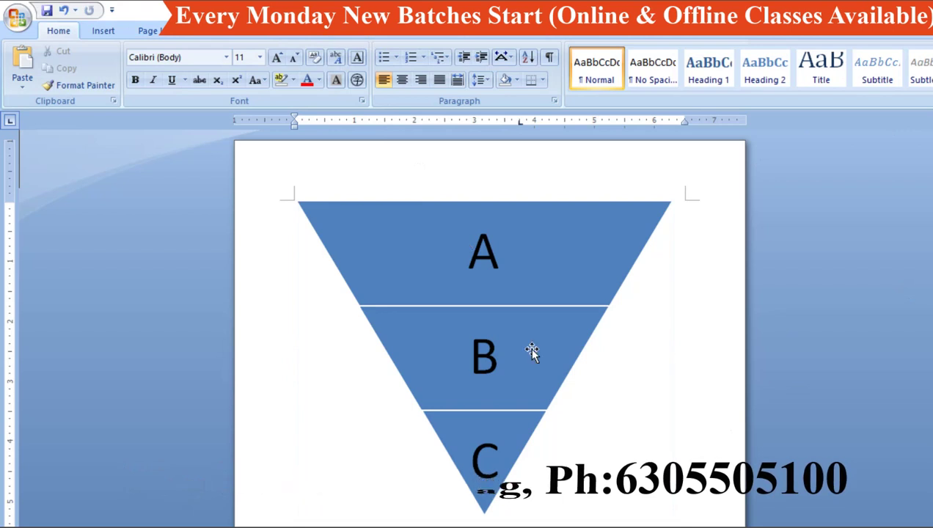
click(608, 235)
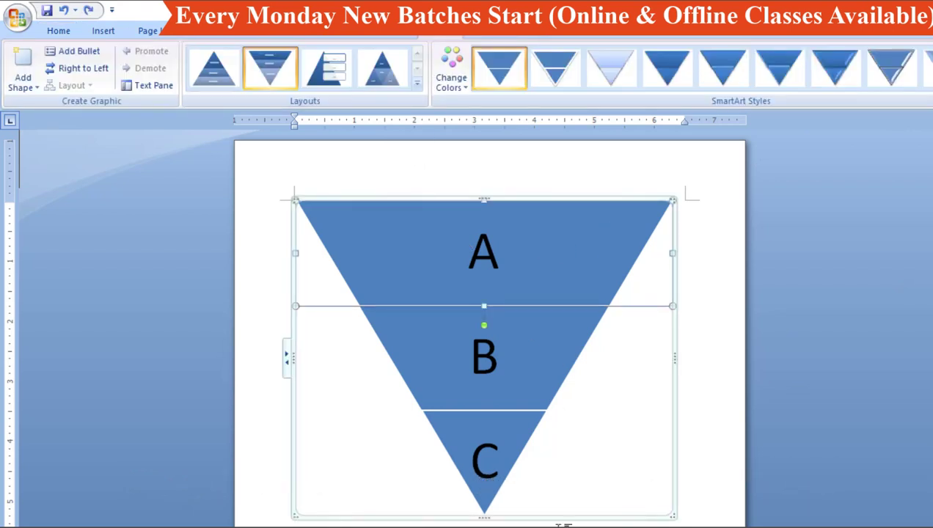
click(591, 518)
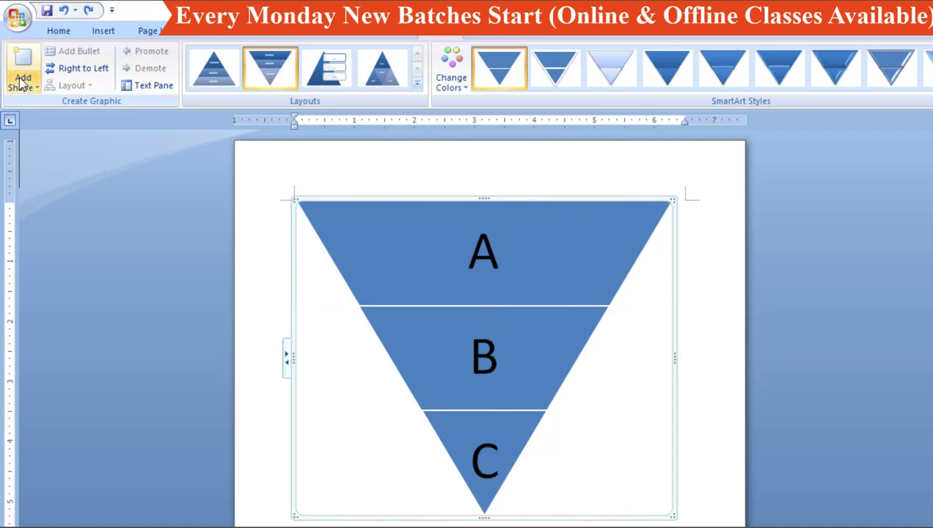
Add a new shape above the top section and label it A.
click(33, 88)
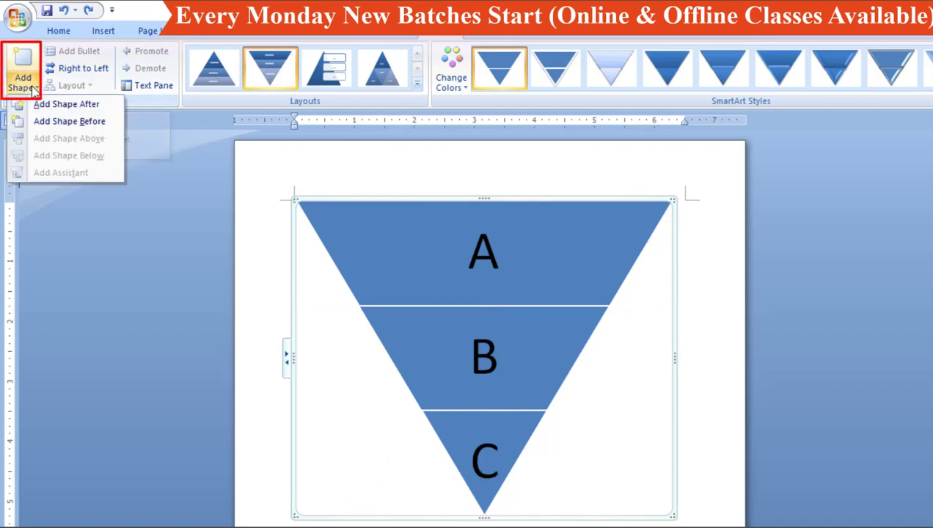
click(55, 122)
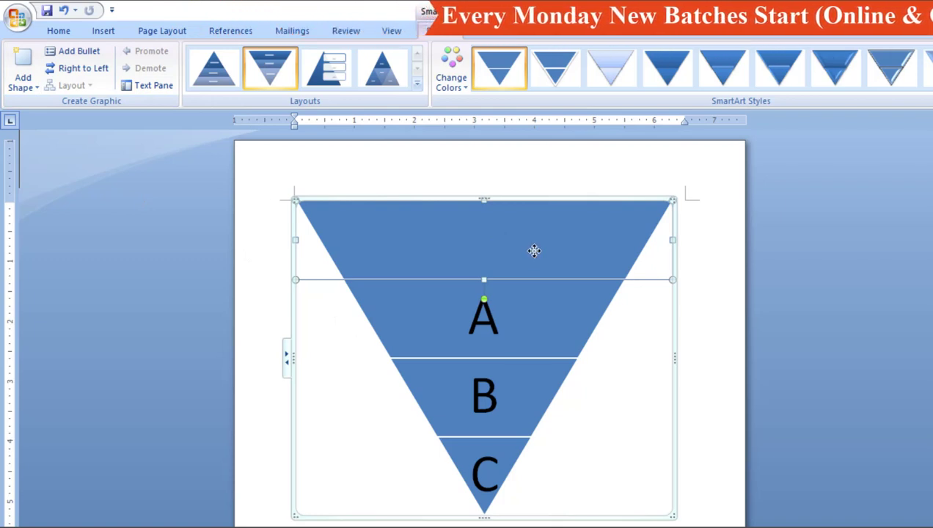
key(Escape)
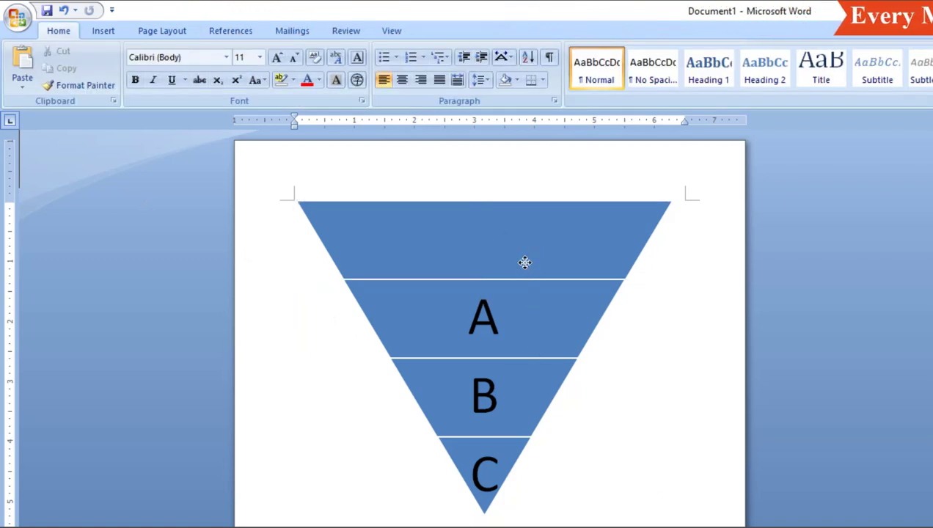
click(493, 235)
text(A)
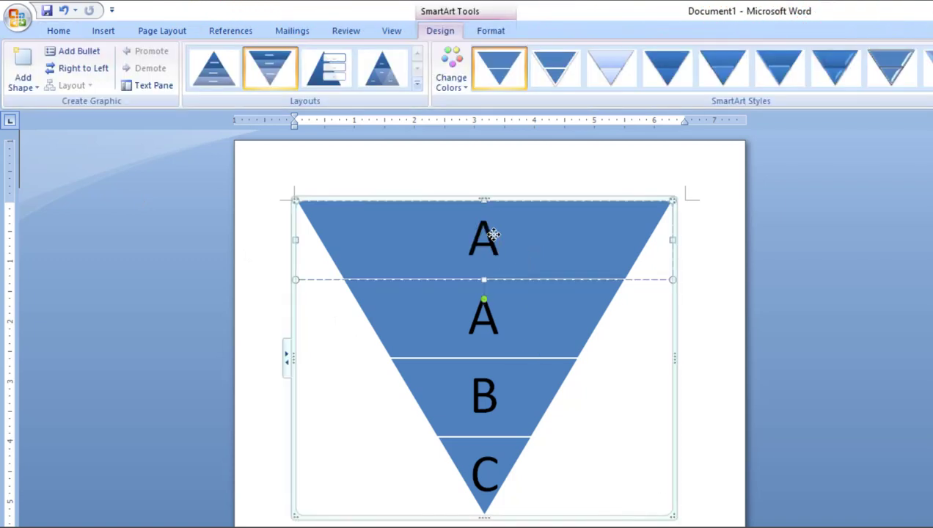
Relabel the lower three sections B, C and D from top to bottom.
click(497, 321)
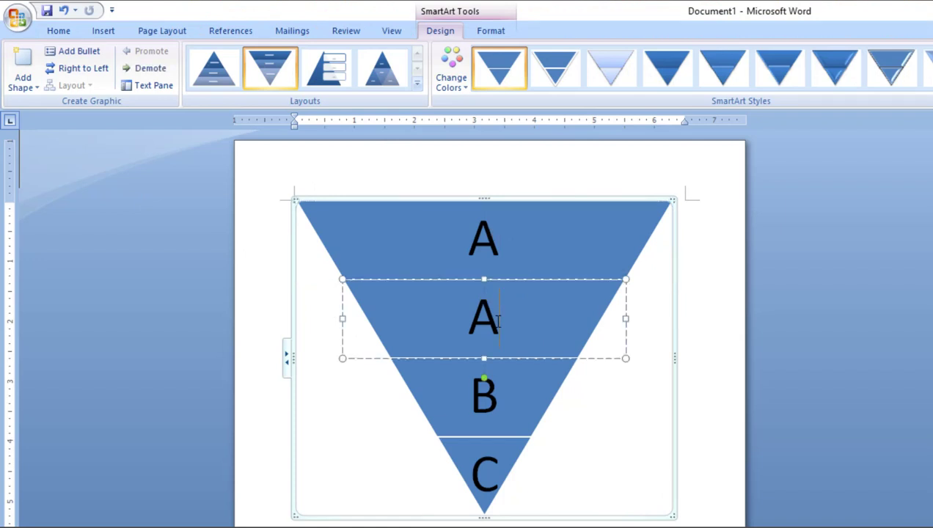
key(BackSpace)
text(B)
click(507, 397)
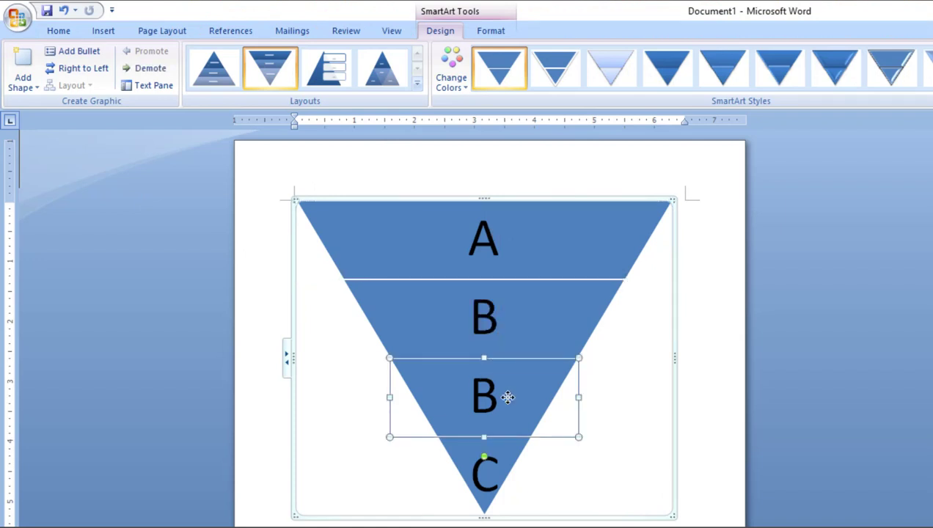
text(C)
key(BackSpace)
key(BackSpace)
text(C)
click(499, 464)
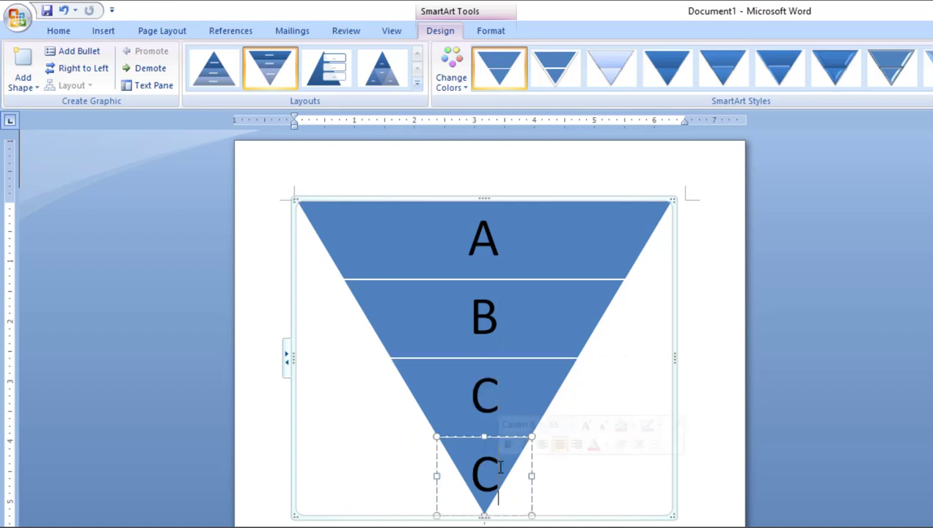
key(BackSpace)
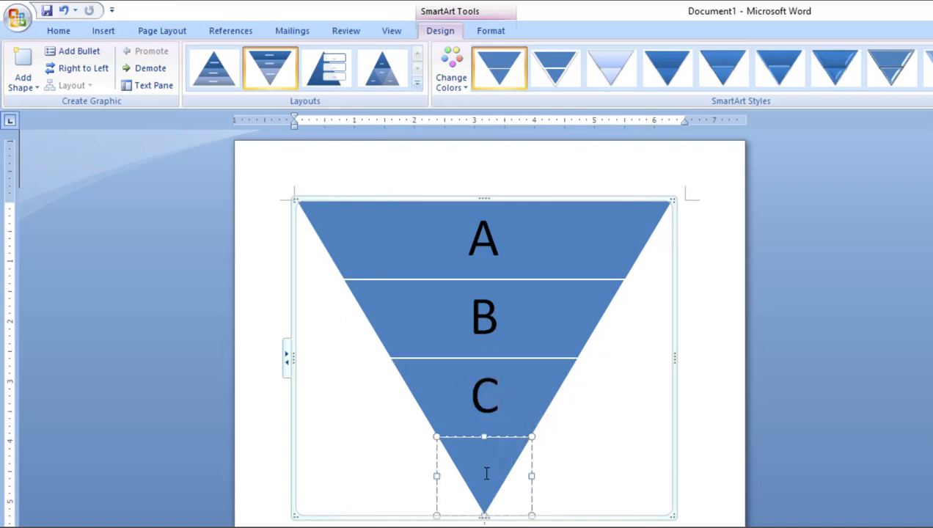
text(D)
click(598, 470)
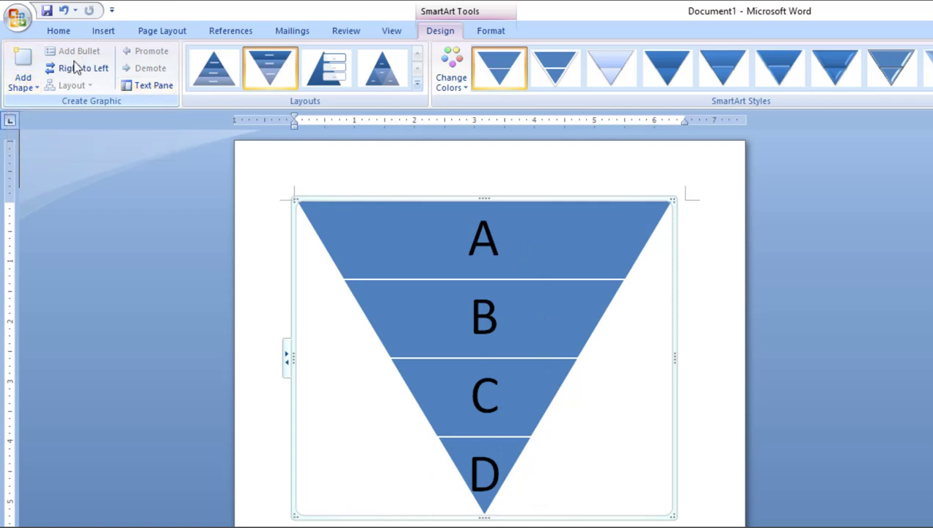
Extend the four labels to AKJDSHFKJLH, BDSJHFKJLSD, CLDFSH and DFSDG, then close the Text Pane.
click(77, 71)
click(146, 88)
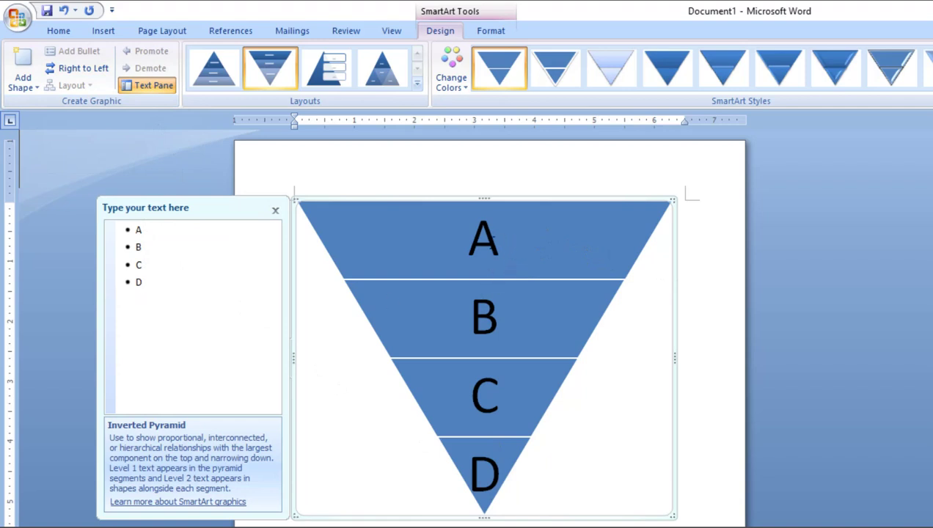
click(499, 241)
text(HFKJLH)
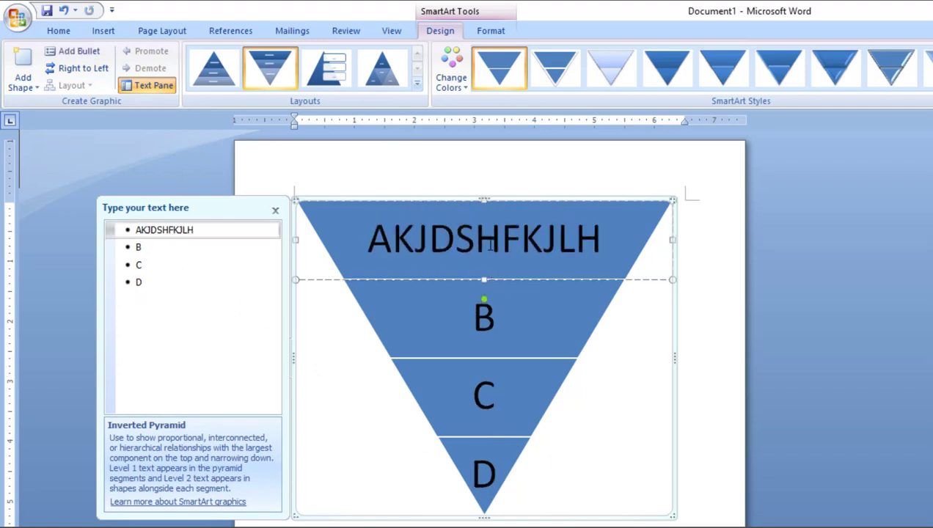
click(495, 330)
text(DSJHFKJLSD)
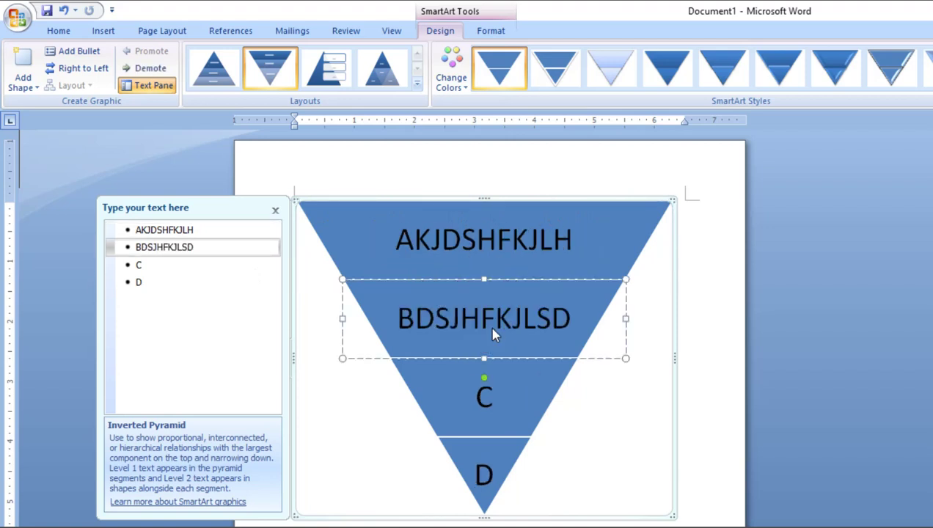
click(490, 407)
text(LDFSH)
click(490, 475)
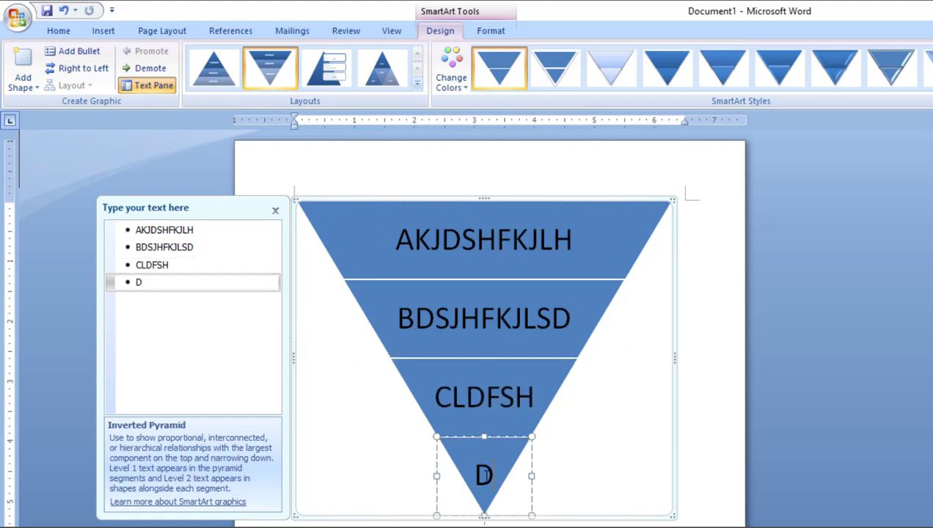
text(FSDG)
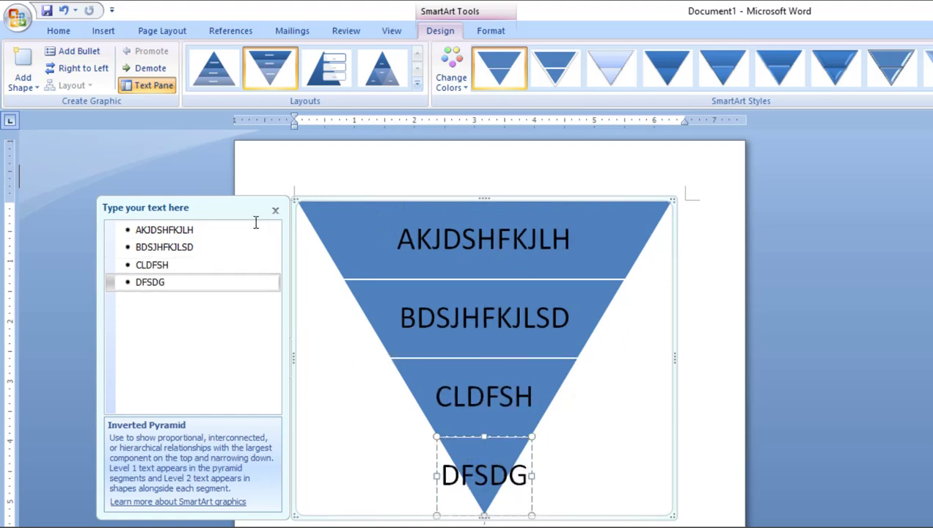
click(276, 210)
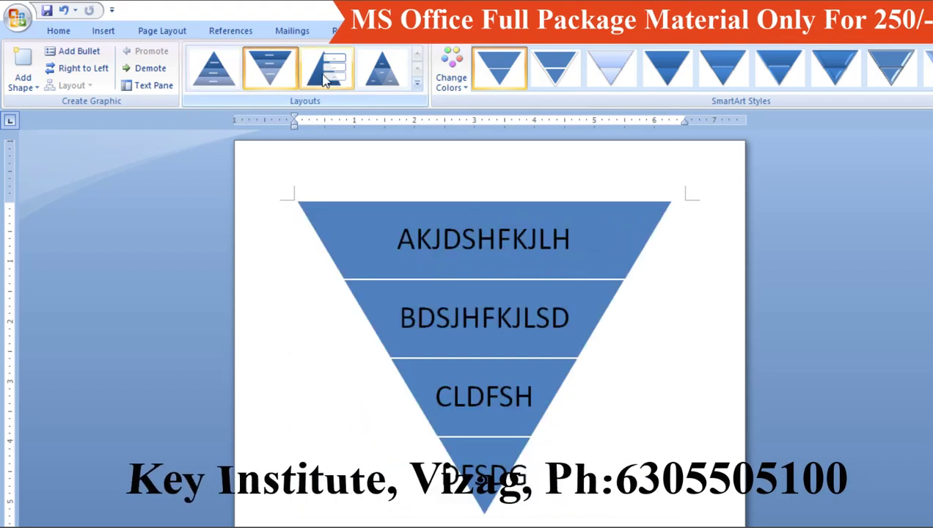
Switch the diagram to the Pyramid List layout.
click(418, 87)
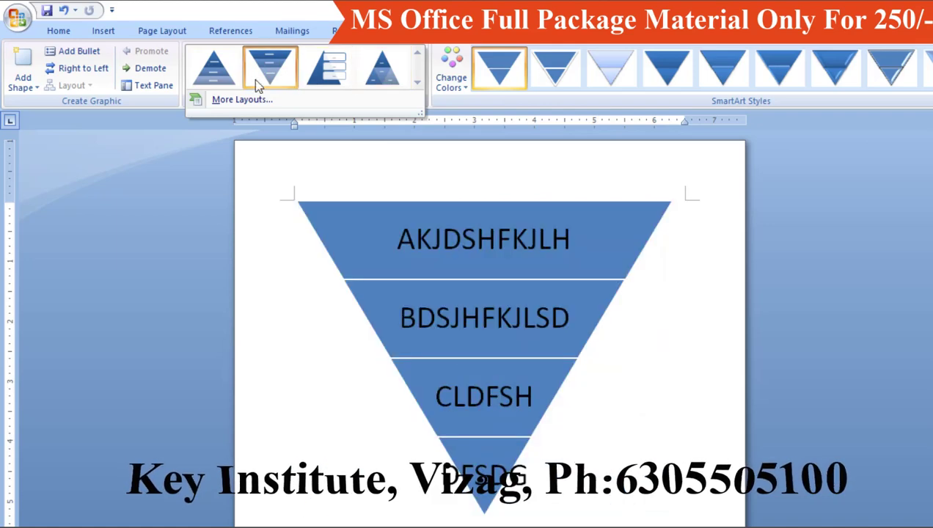
click(331, 65)
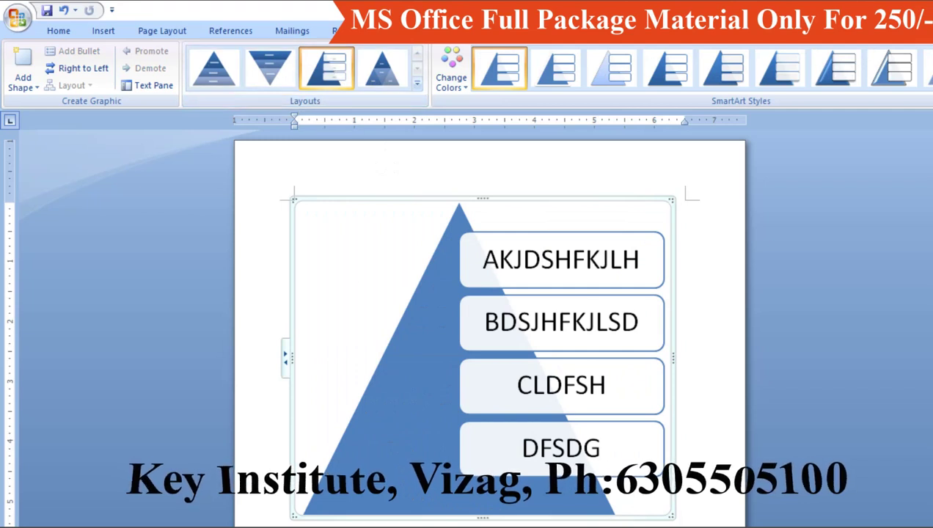
Apply the Colorful Range – Accent Colors 5 to 6 colour scheme to the pyramid list.
click(463, 87)
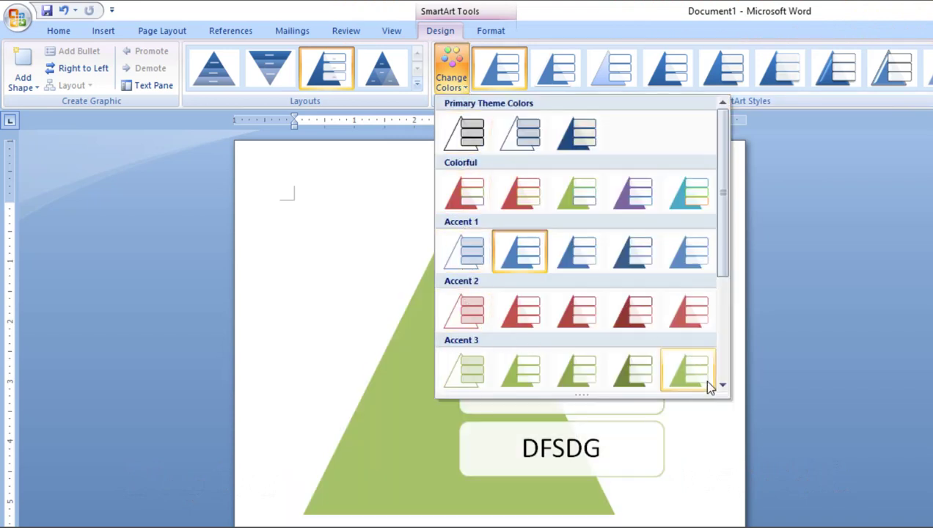
key(Escape)
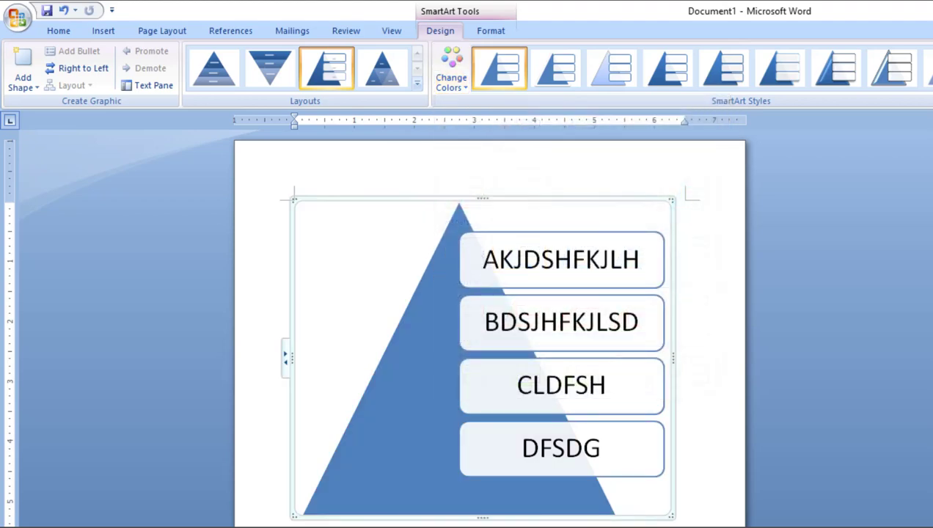
scroll(484, 330, up, 4)
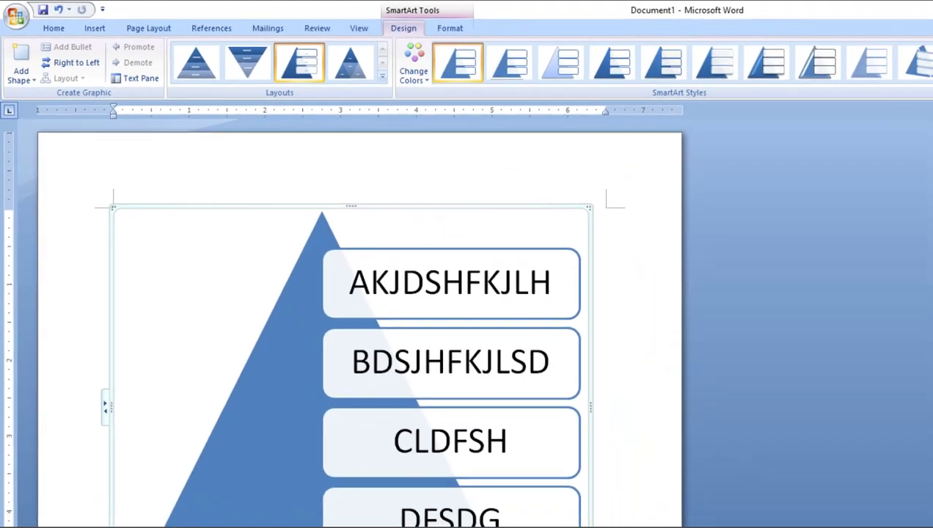
click(414, 68)
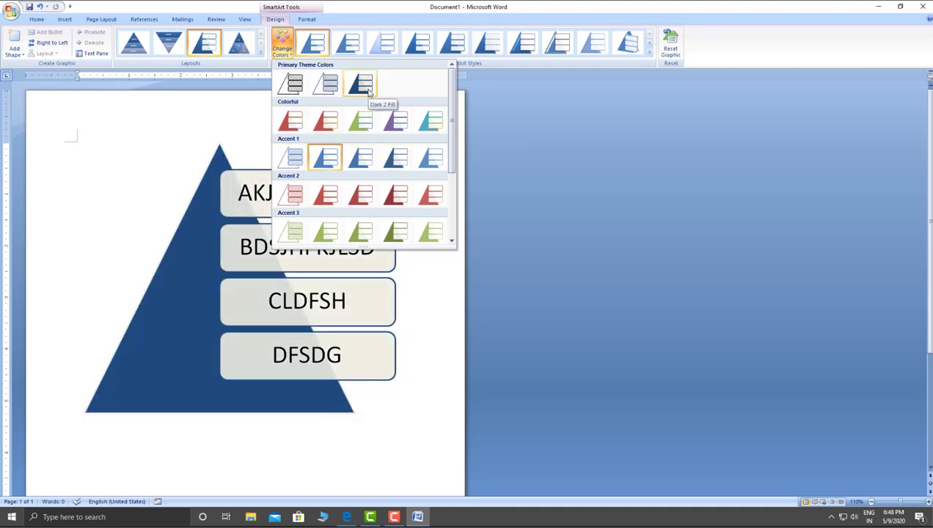
click(433, 121)
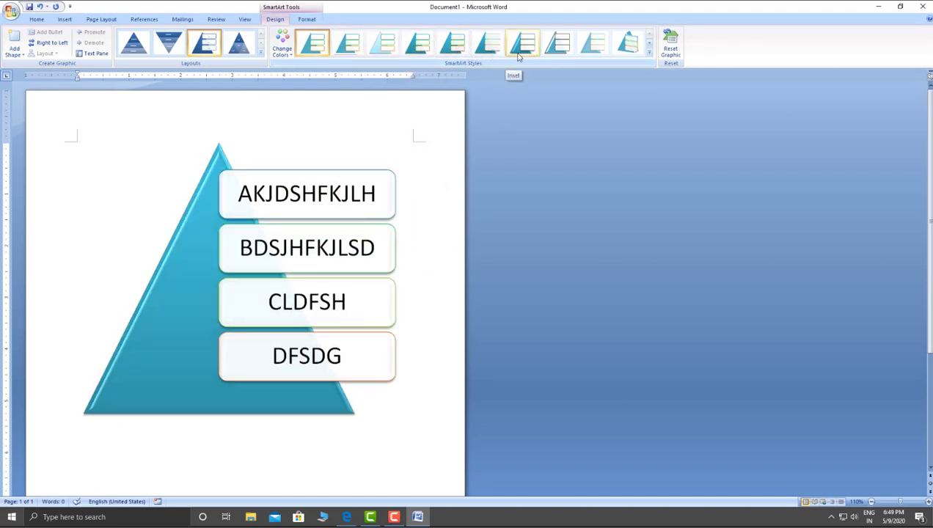
Try a 3-D SmartArt style, then reset the graphic to default blue formatting.
click(649, 55)
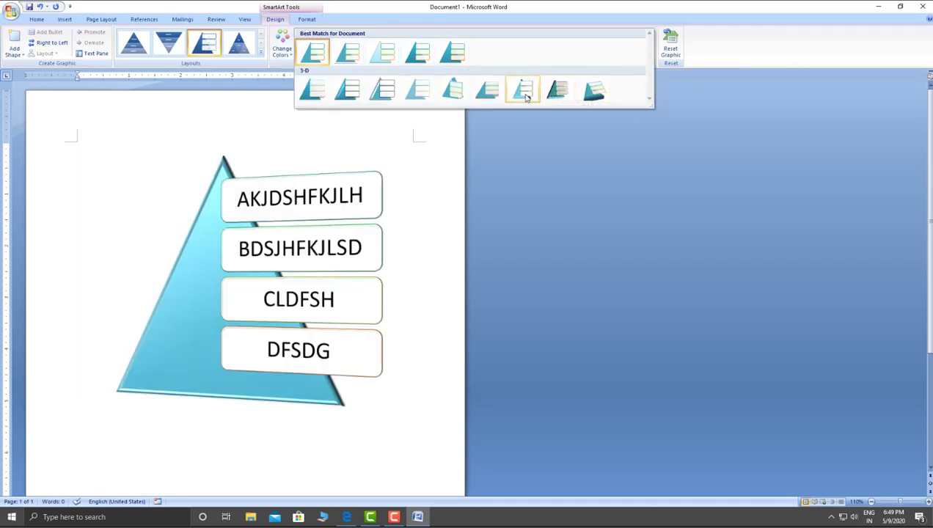
click(526, 98)
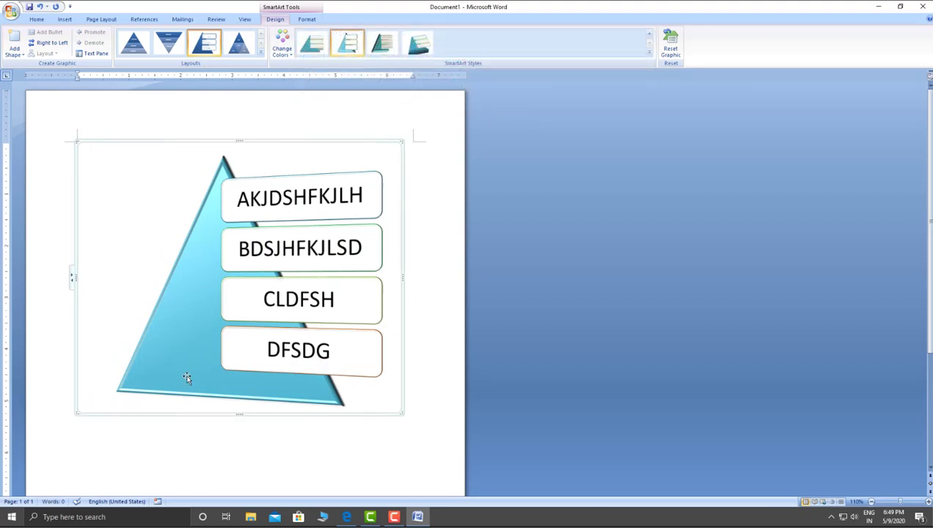
click(673, 53)
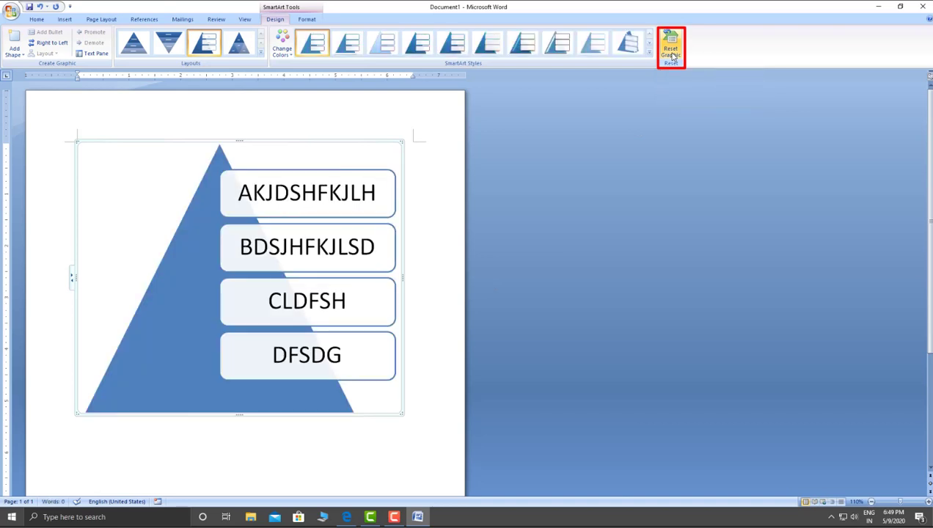
Deselect the pyramid SmartArt and bring up the Insert ribbon commands.
click(451, 414)
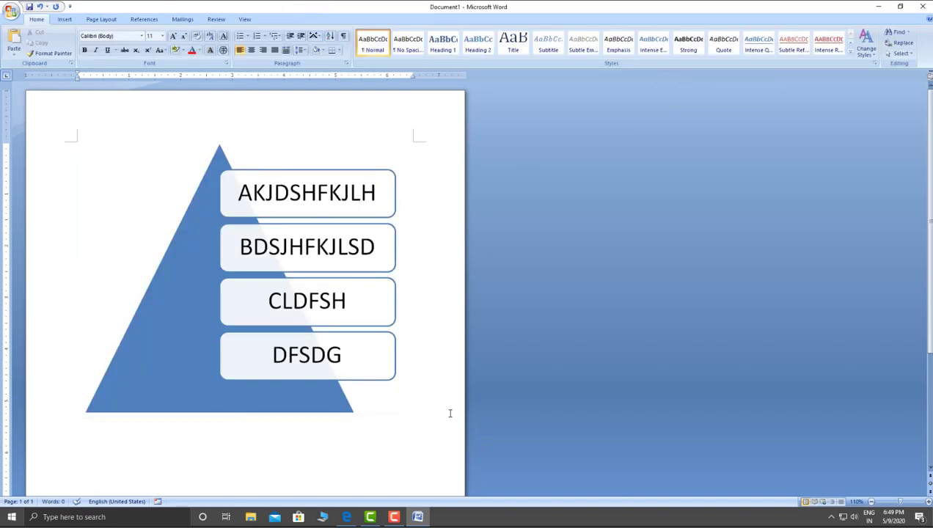
click(239, 389)
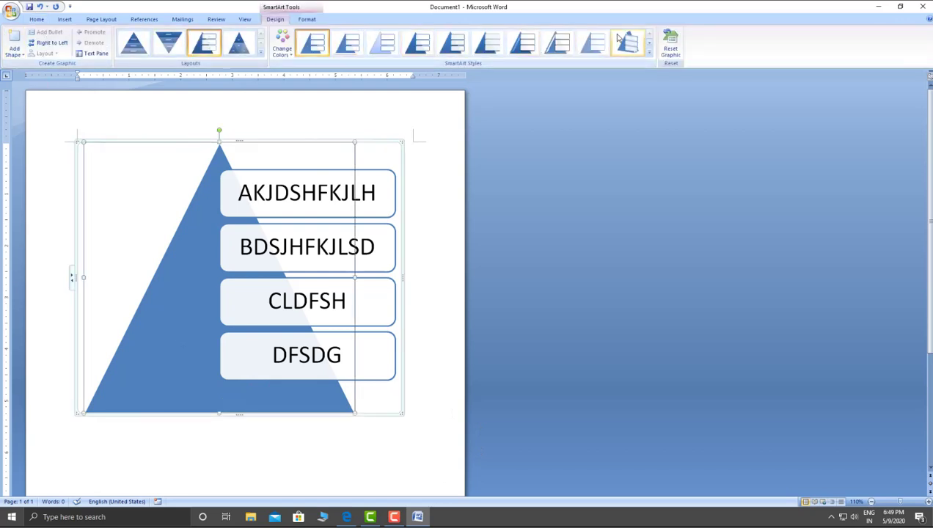
click(402, 462)
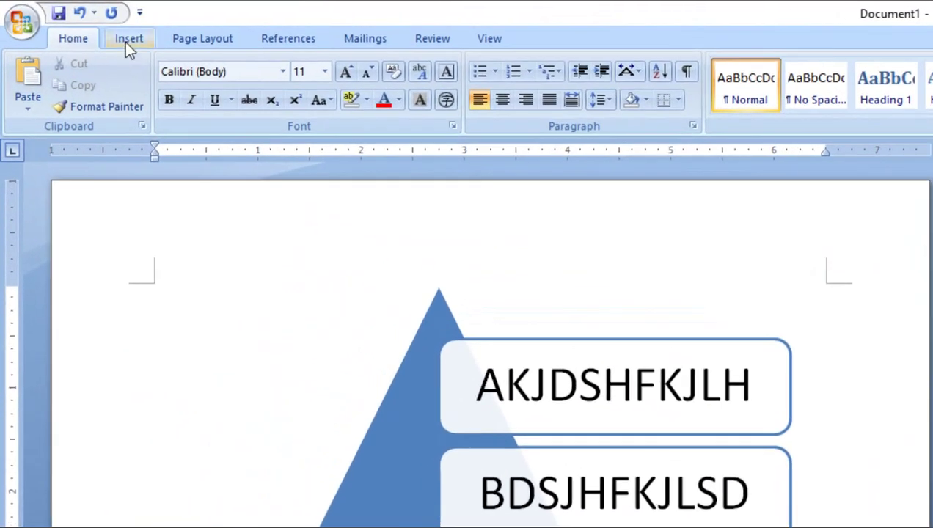
click(63, 20)
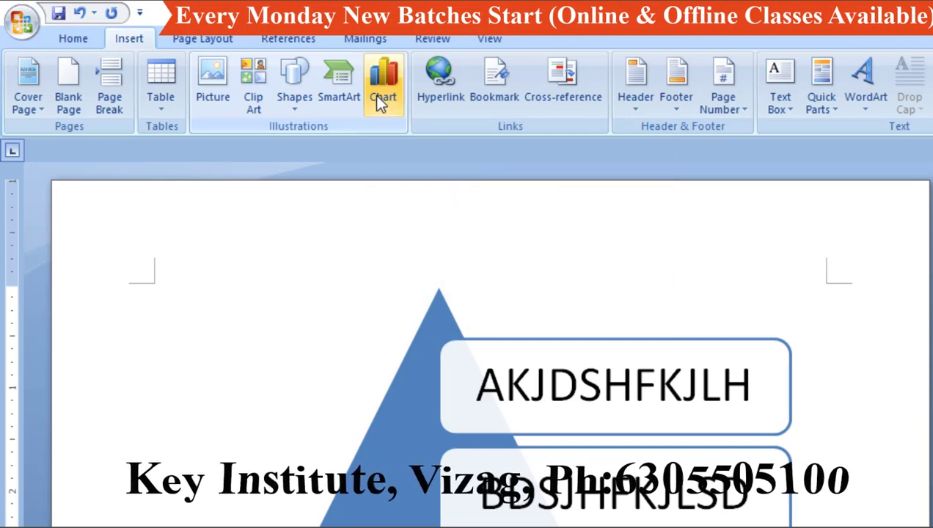
Browse the Line, Bar, Area, Scatter and other chart categories, then insert a Column > Clustered Column chart.
click(380, 100)
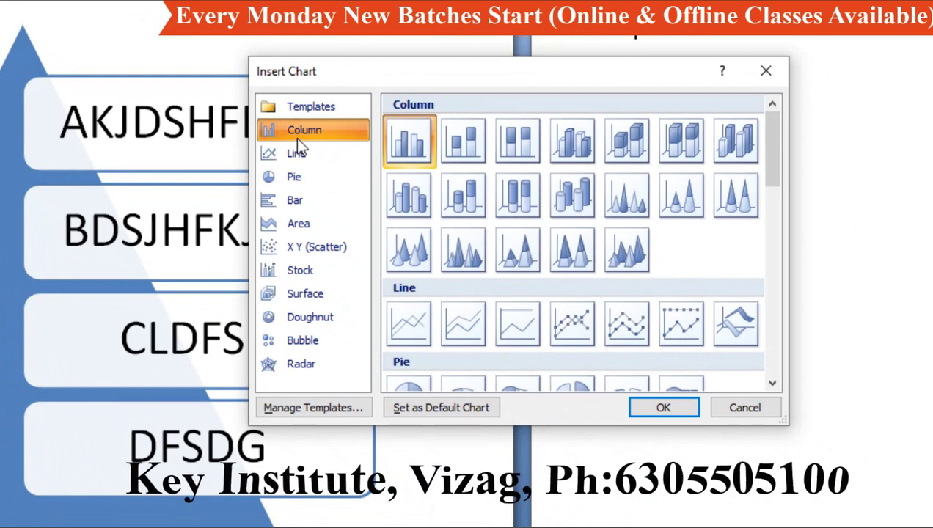
click(297, 153)
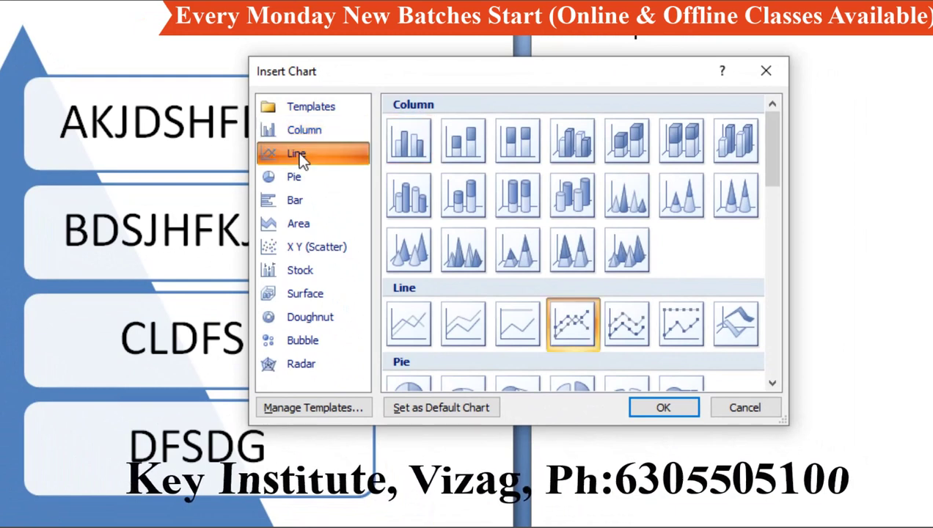
click(303, 182)
click(308, 202)
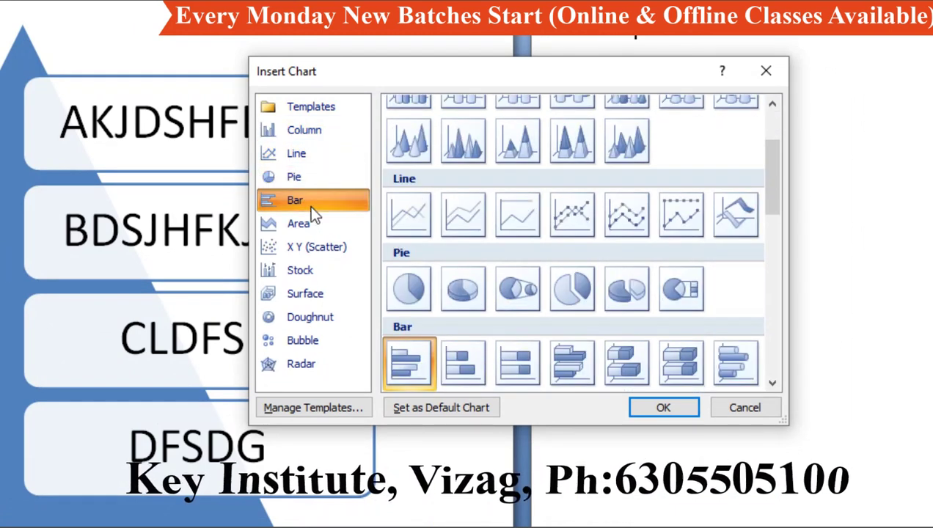
click(313, 223)
click(321, 247)
click(326, 271)
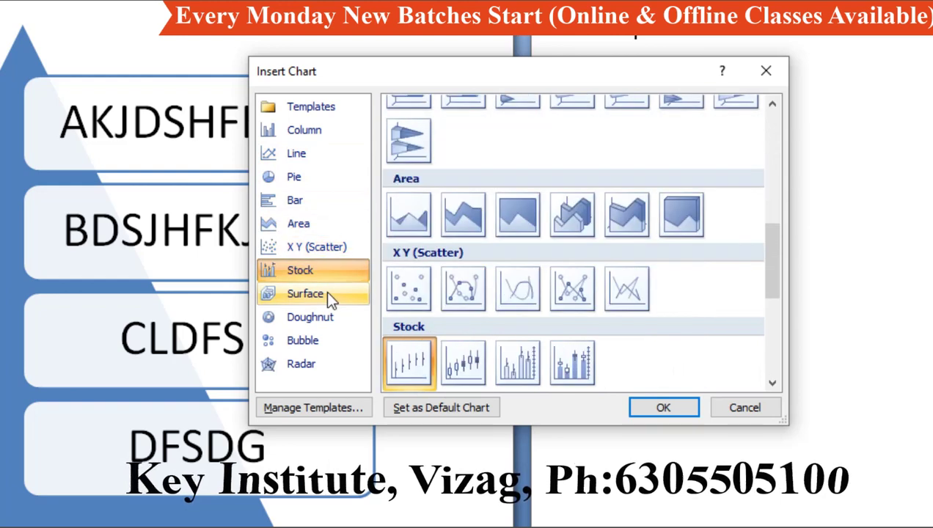
click(328, 294)
click(331, 318)
click(333, 341)
click(330, 361)
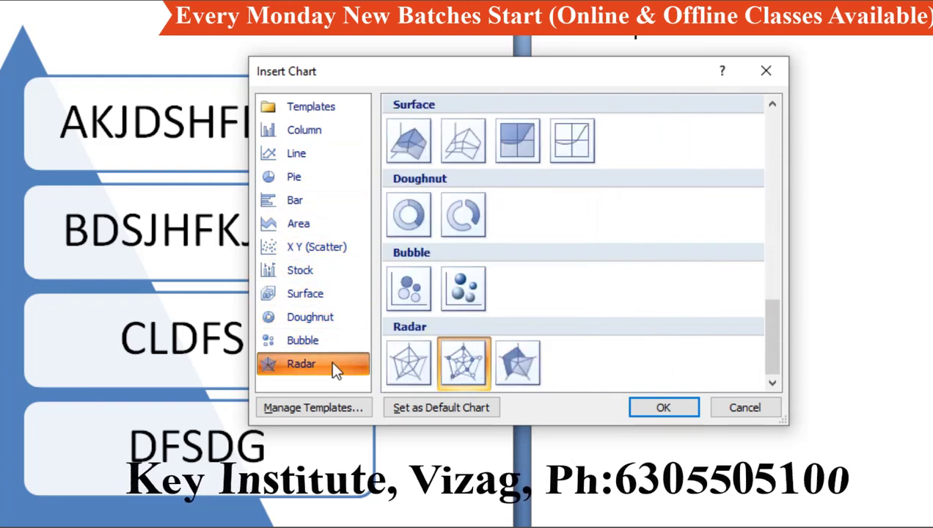
click(306, 136)
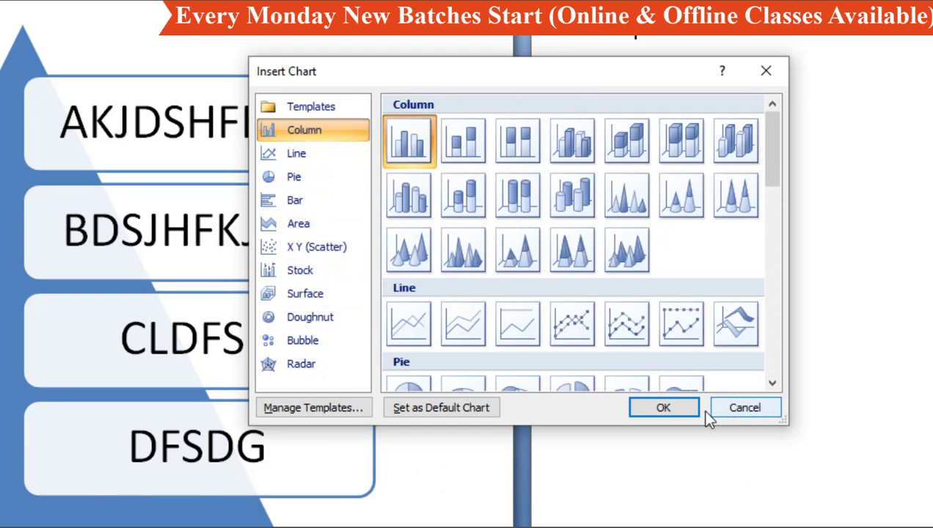
click(653, 413)
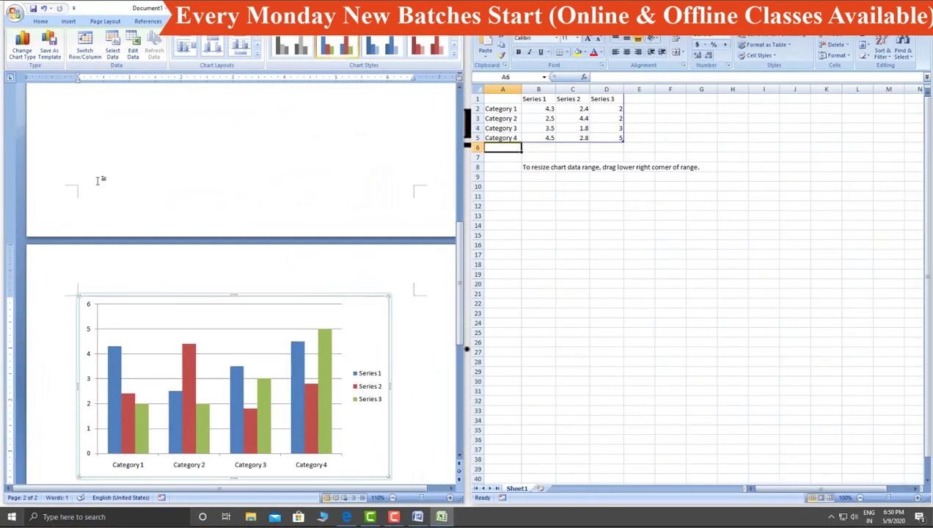
scroll(229, 354, down, 4)
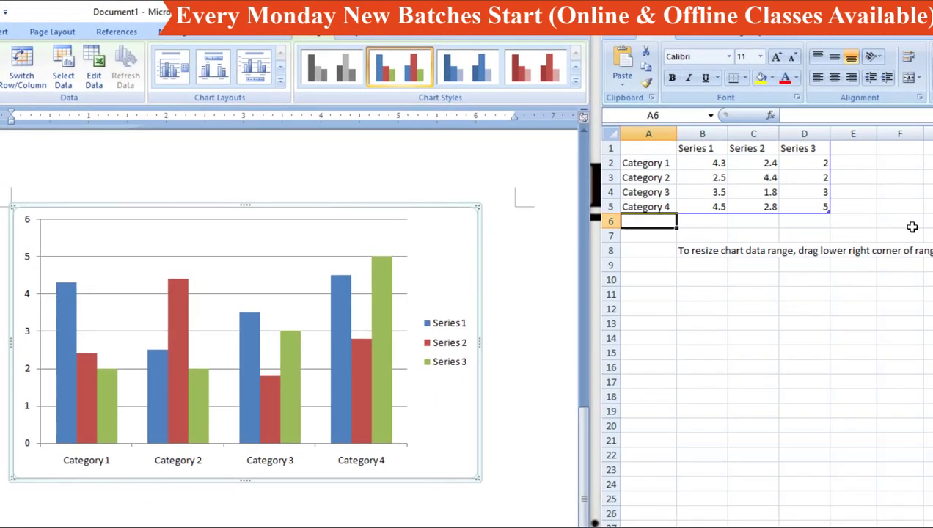
click(765, 192)
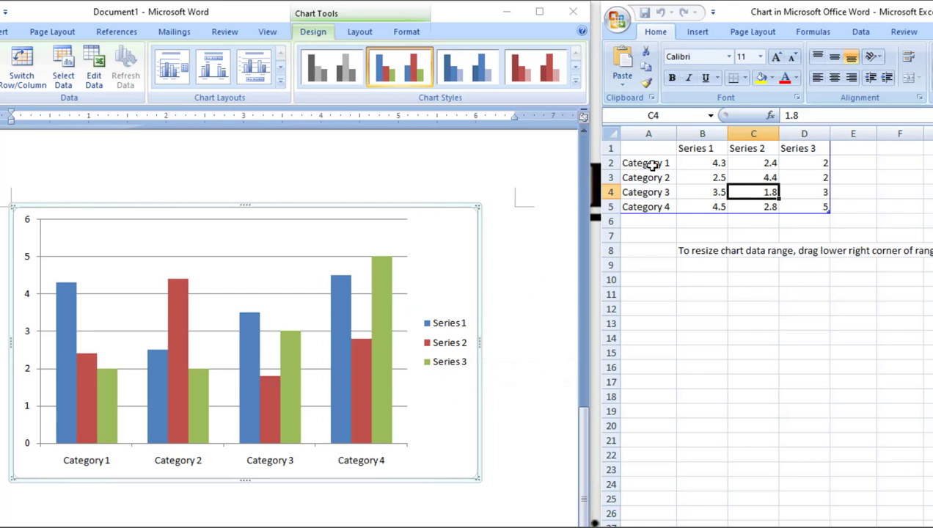
click(711, 168)
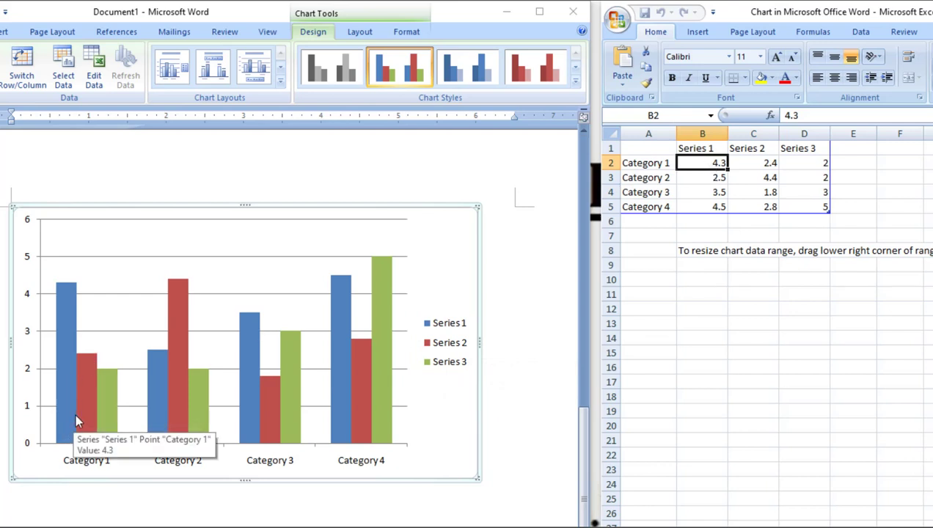
mouse_move(67, 297)
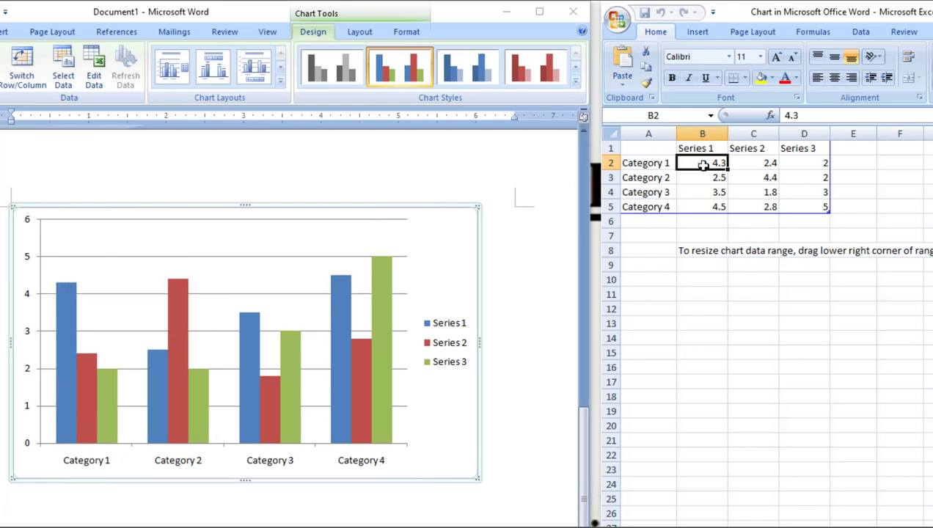
Enter 2 in cell B2, then change it to 5 so the first bar rises.
text(2)
key(Return)
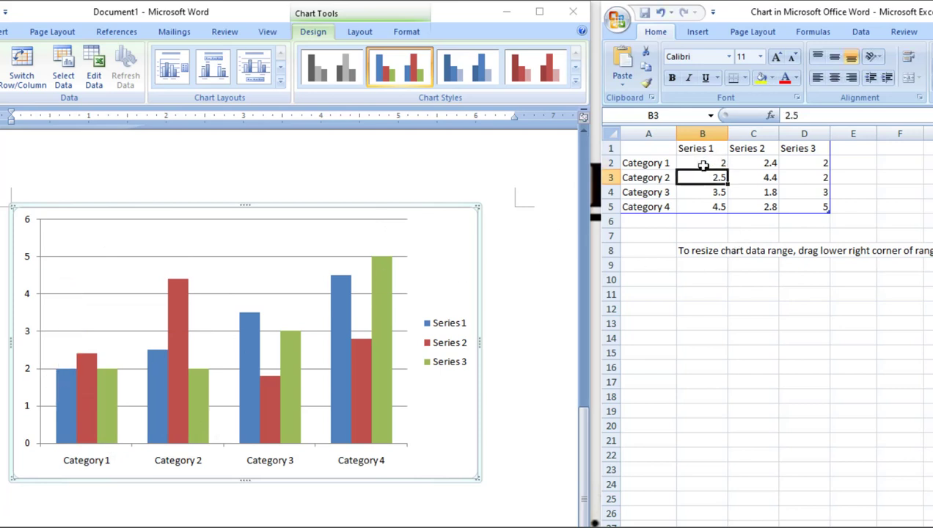
mouse_move(63, 388)
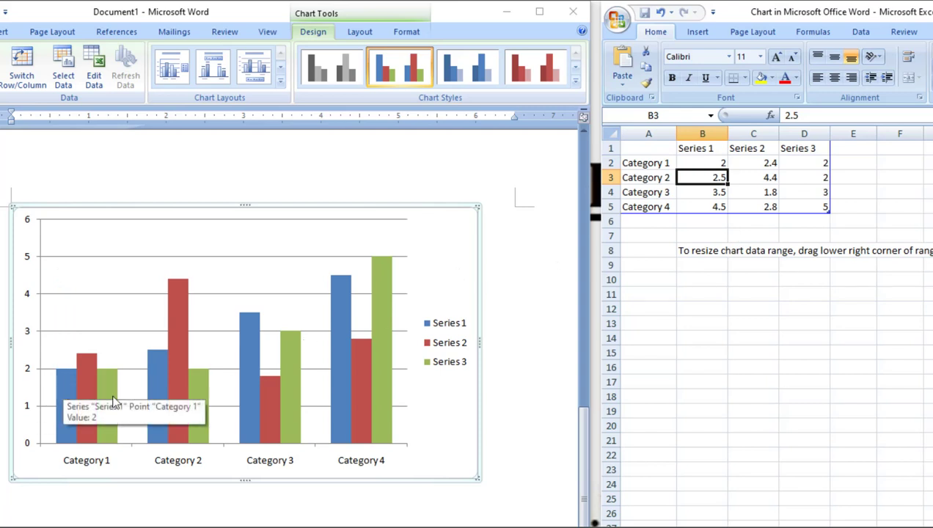
click(706, 163)
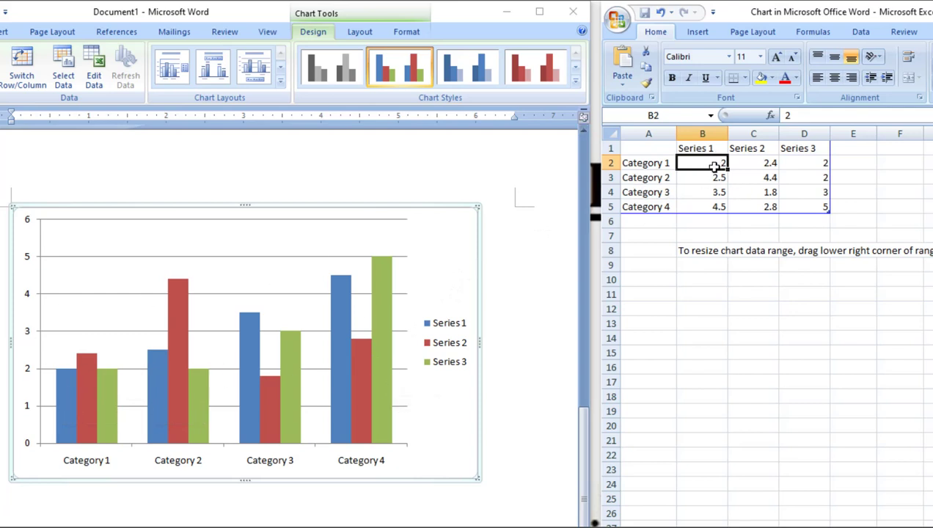
text(5)
key(Return)
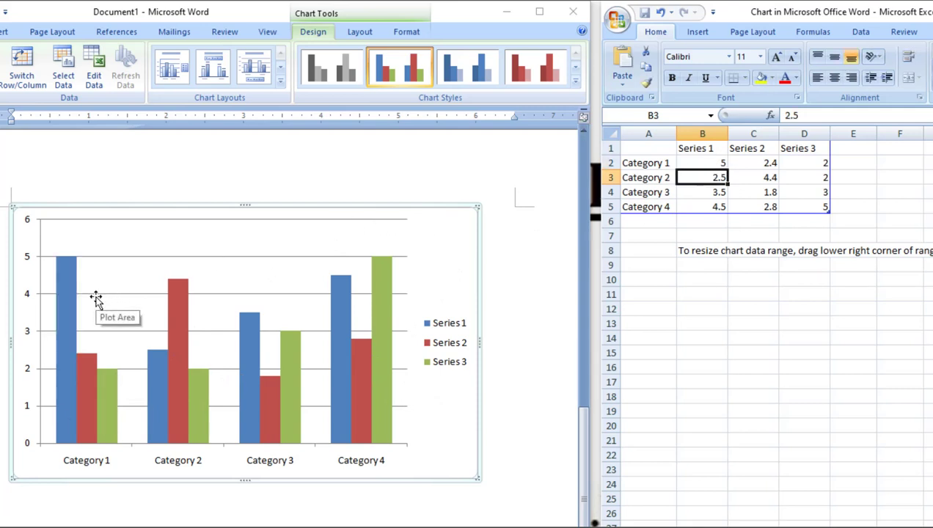
Select the Series 1, Series 2 and Series 3 header cells, ending back on Series 1.
click(695, 147)
click(742, 148)
click(799, 149)
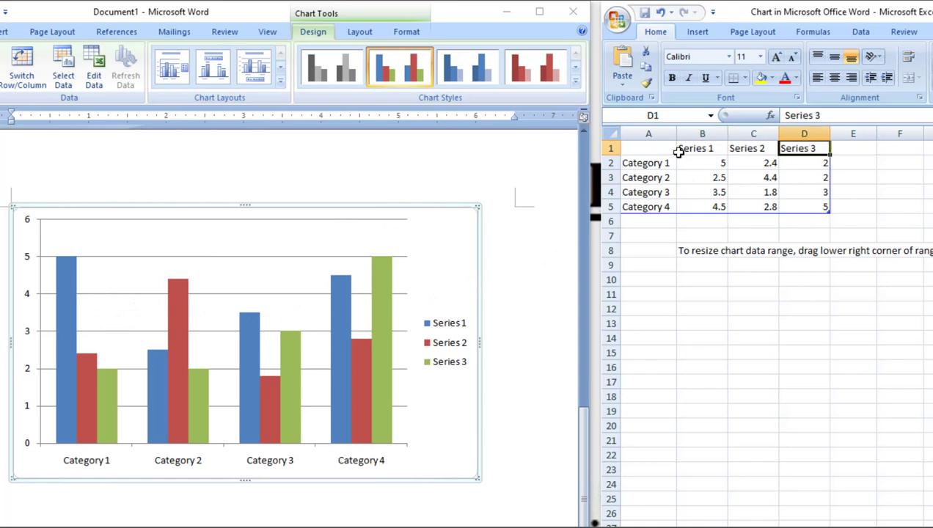
click(705, 149)
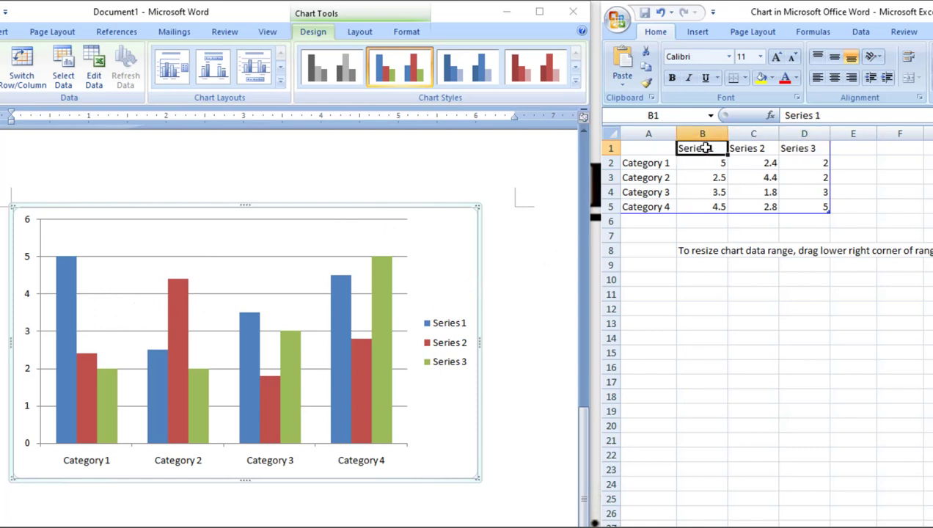
Rename the series headers in B1:D1 to 2018, 2019 and 2020.
right_click(706, 148)
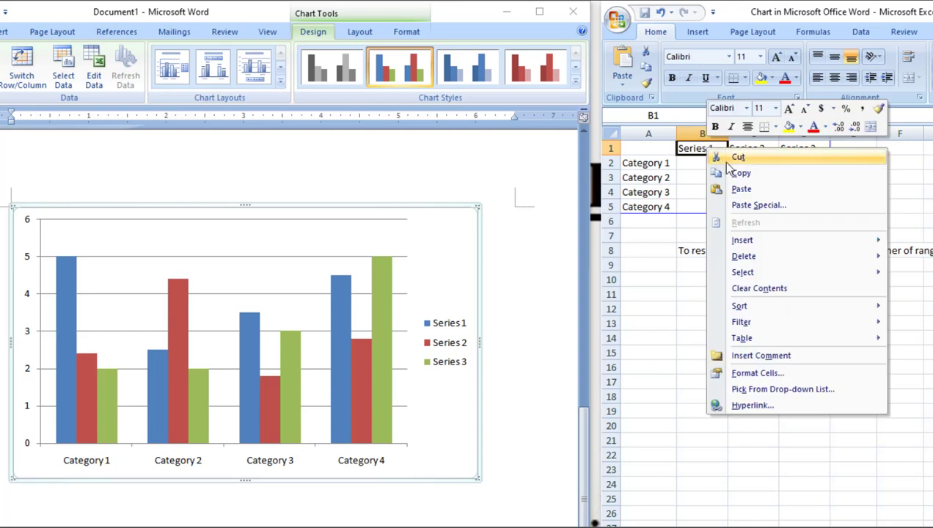
click(695, 149)
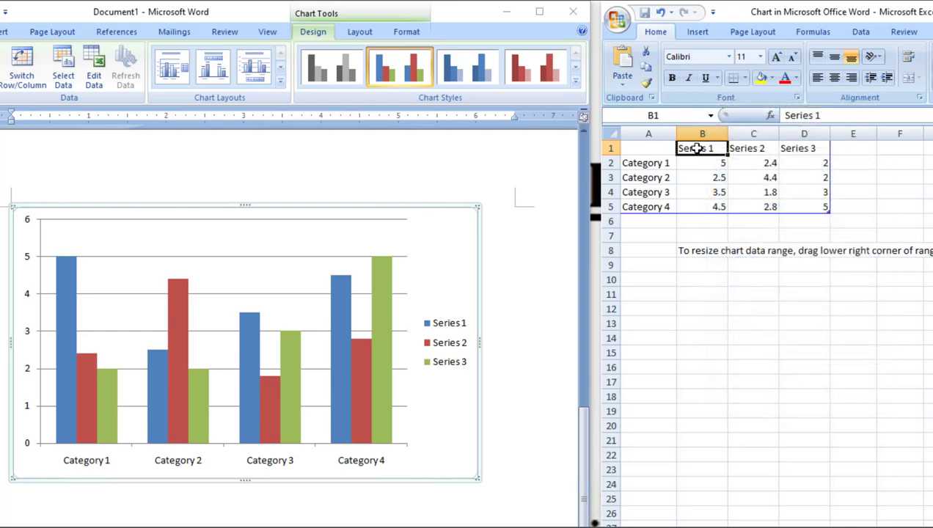
text(2)
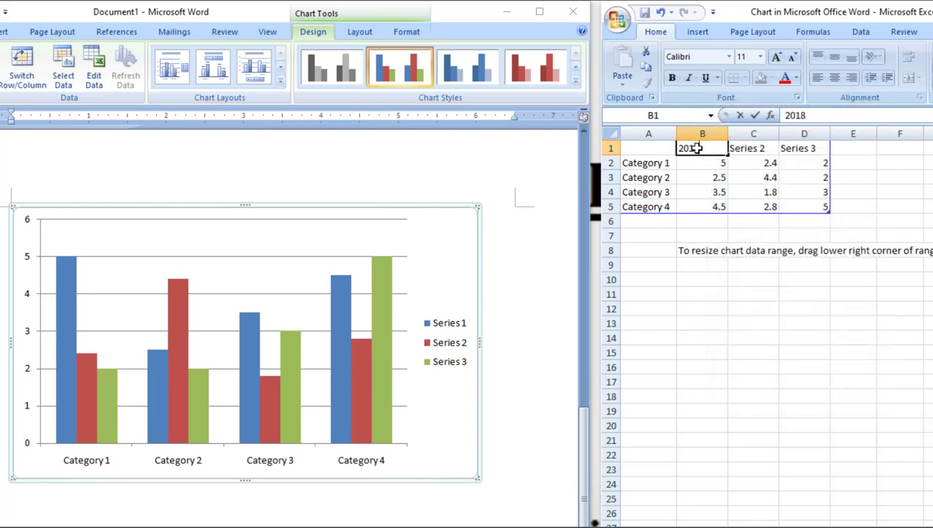
text(018)
click(753, 150)
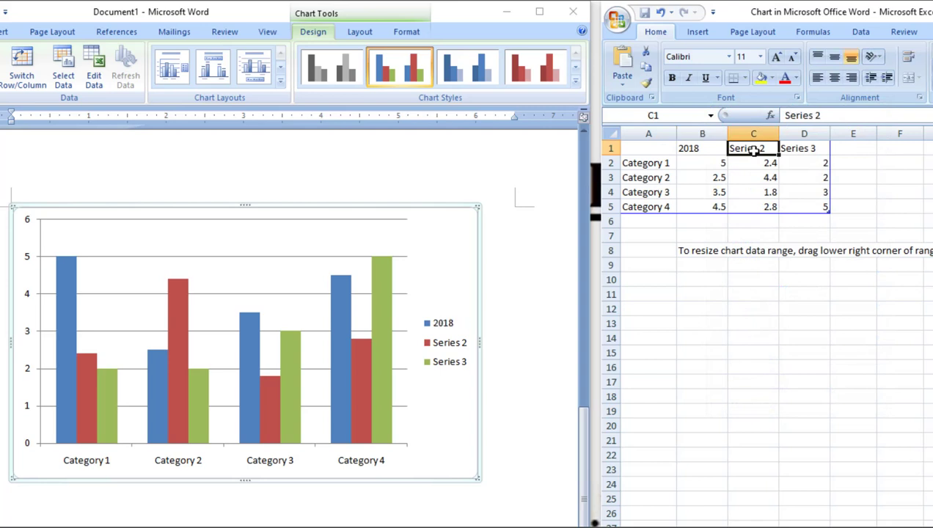
text(2019)
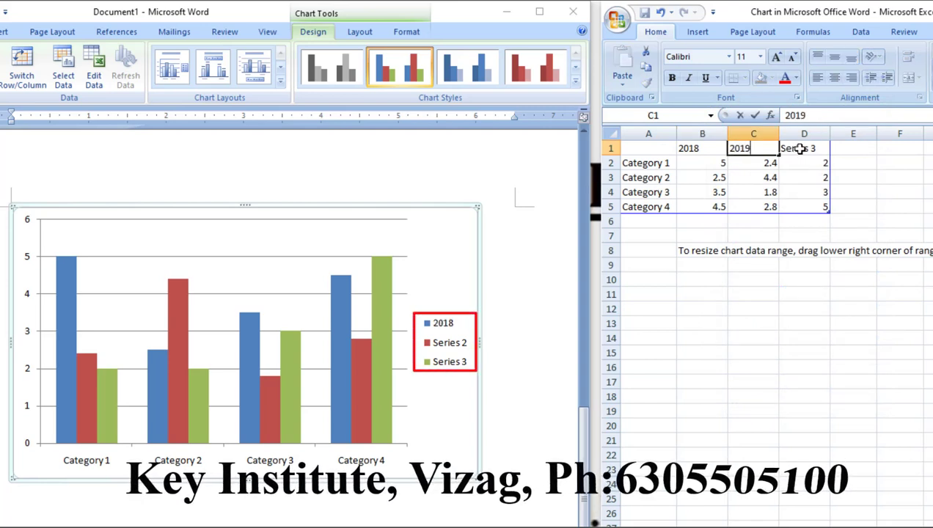
click(799, 149)
text(2020)
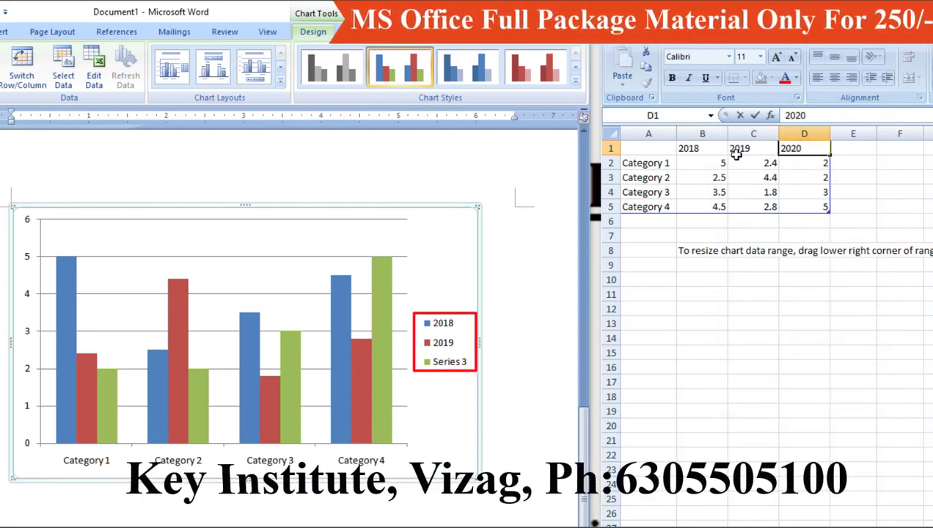
click(638, 176)
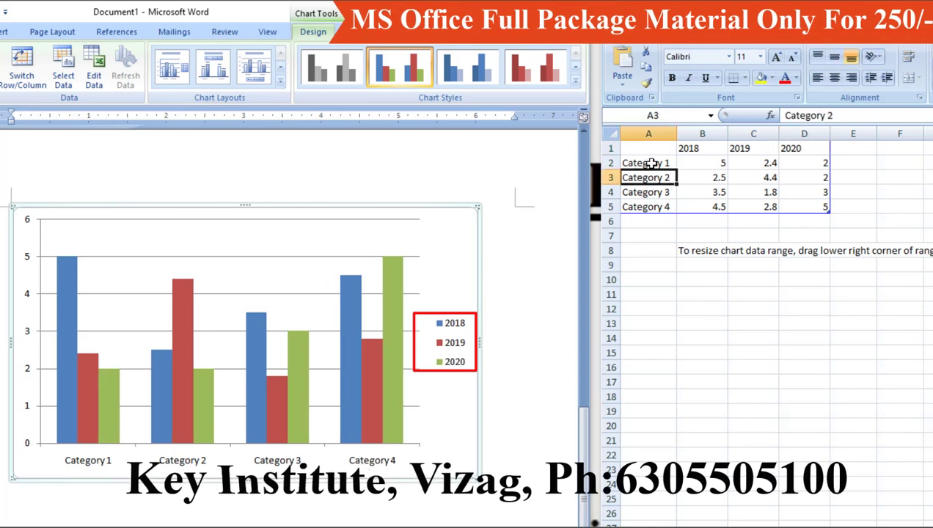
Rename the categories in A2:A5 to RED MI, OPPO, SAMSUNG and I PHONE.
click(651, 163)
text(RED MI)
key(Return)
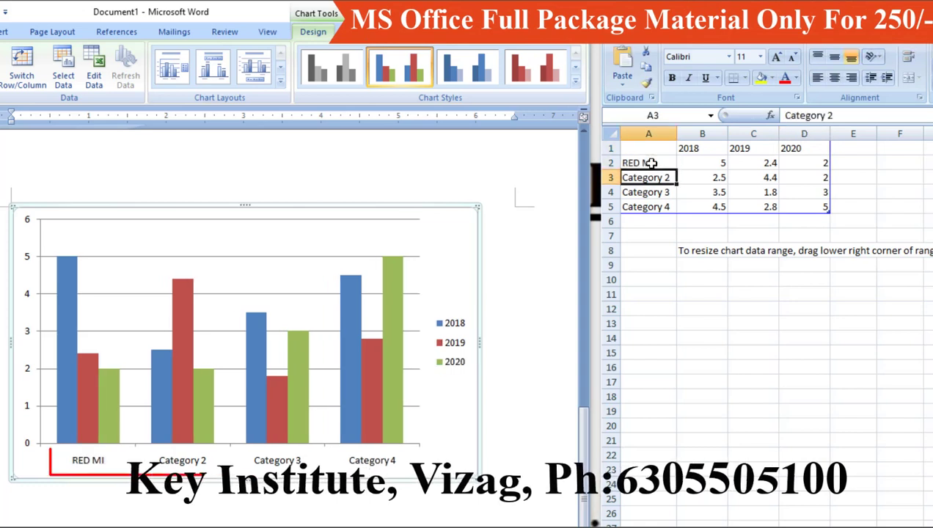
text(OPPO)
key(Return)
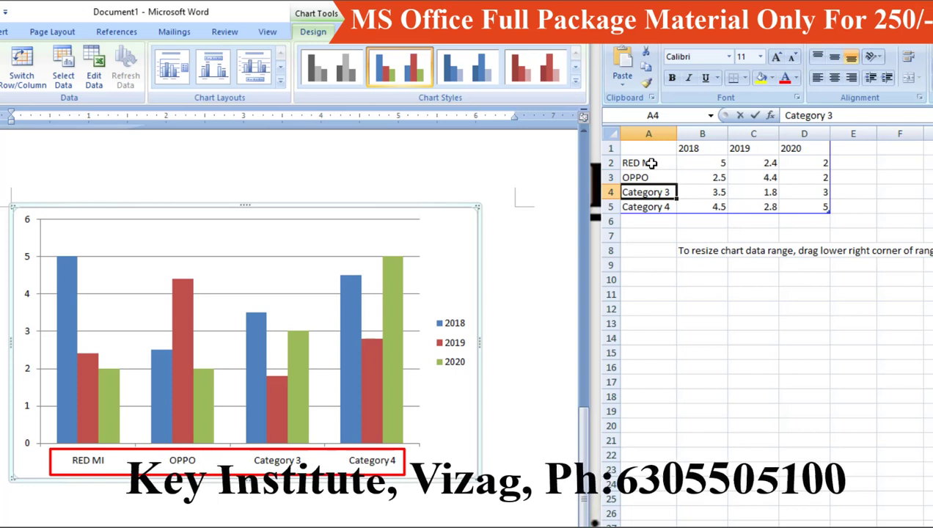
text(SNMSUNG)
key(Return)
text(I PHONE)
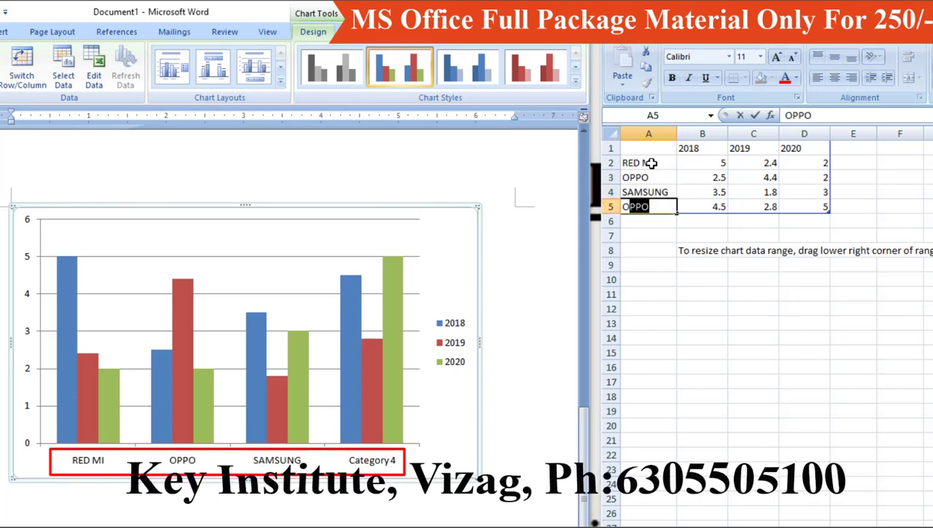
click(808, 358)
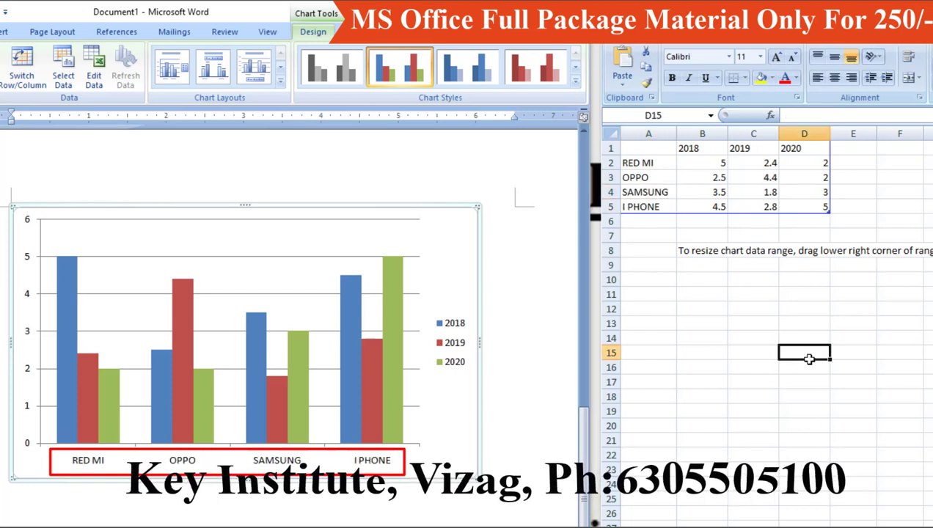
click(701, 165)
Clear the sample values and enter 2018 values 5, 4.5, 4 and 3.5.
drag(701, 165, 807, 208)
key(Delete)
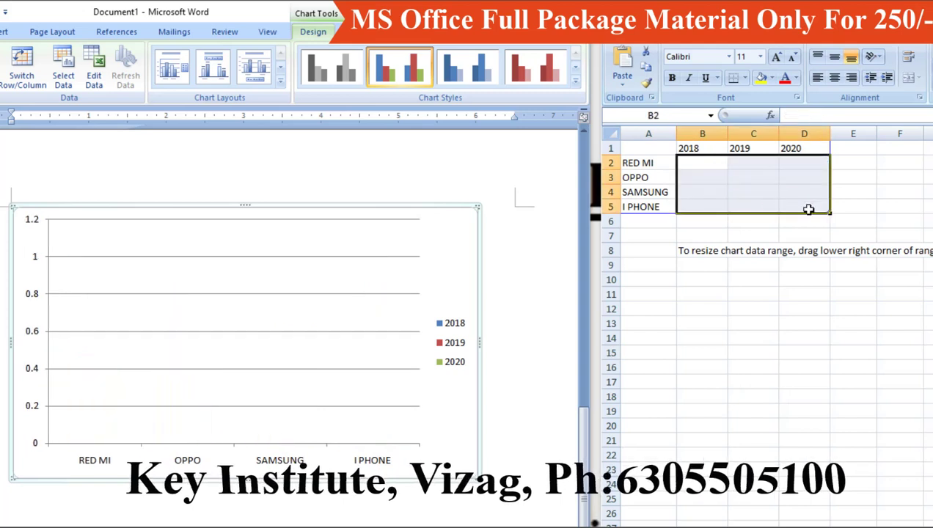
click(725, 163)
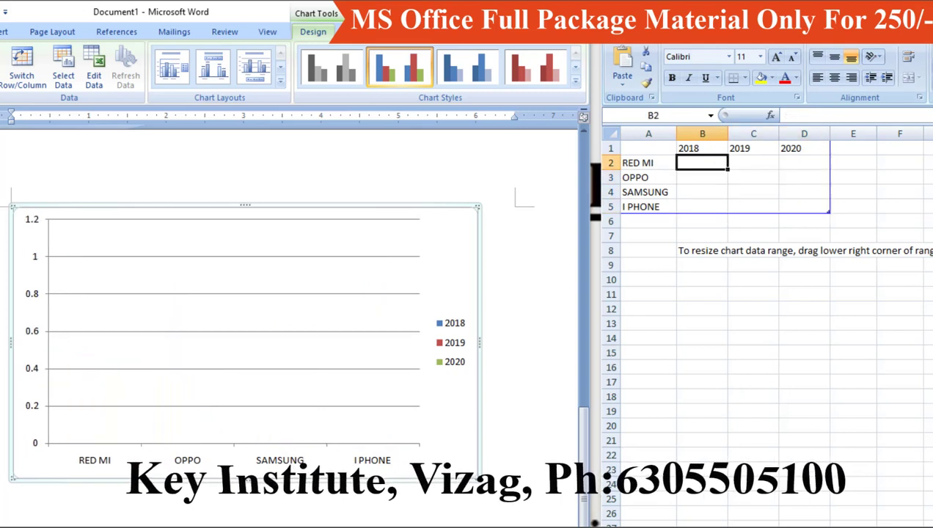
text(5)
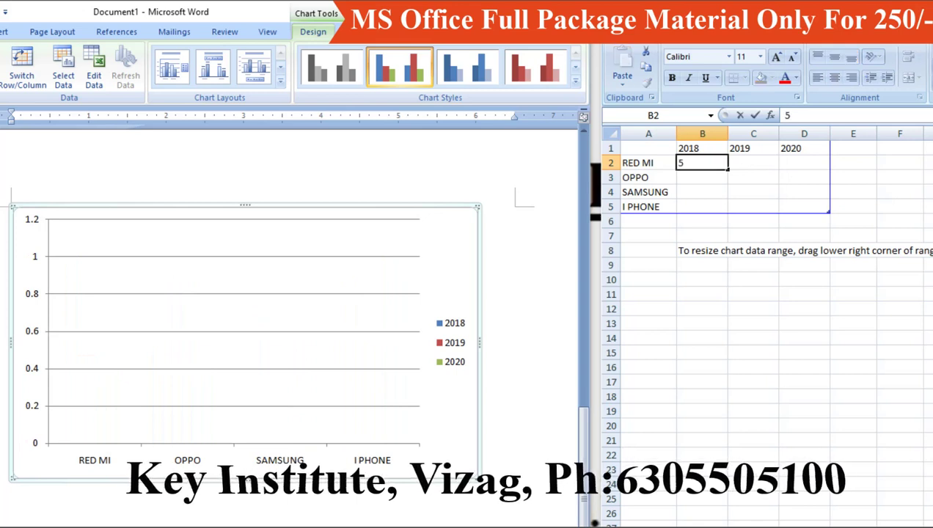
key(Return)
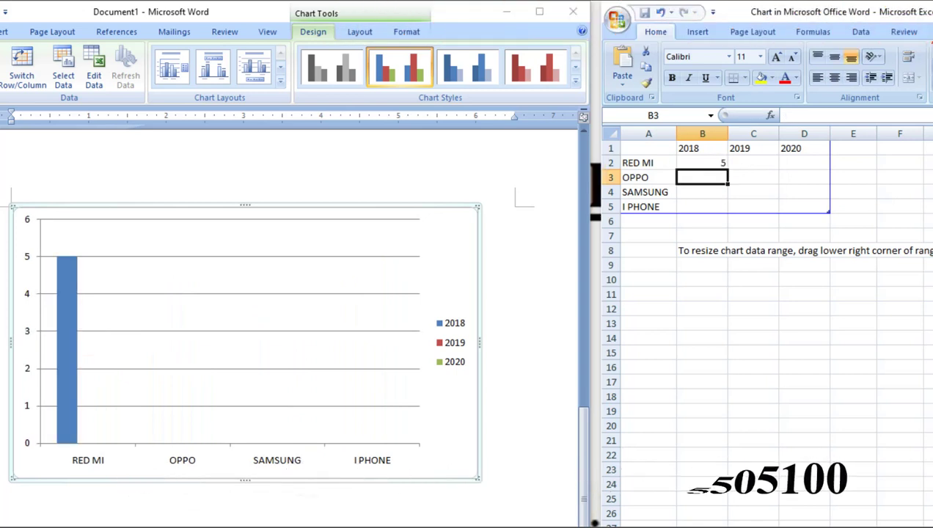
text(4.5)
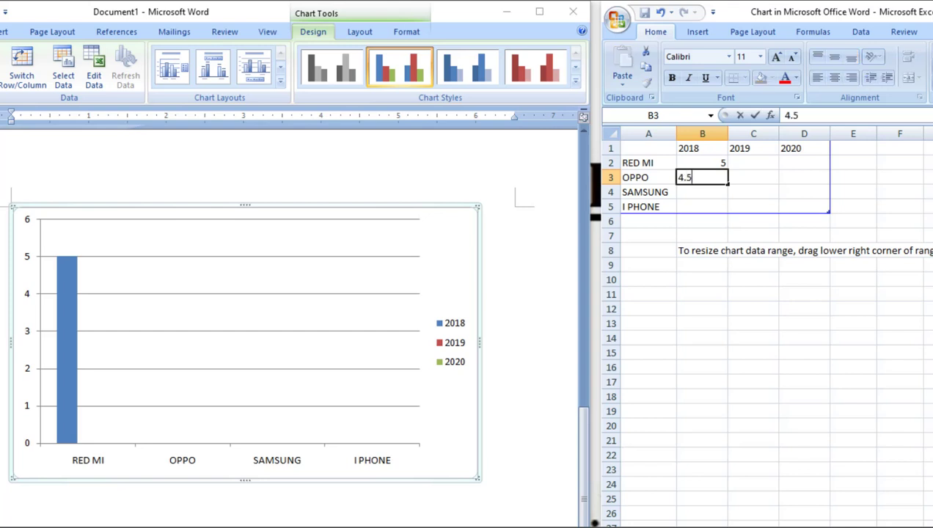
key(Return)
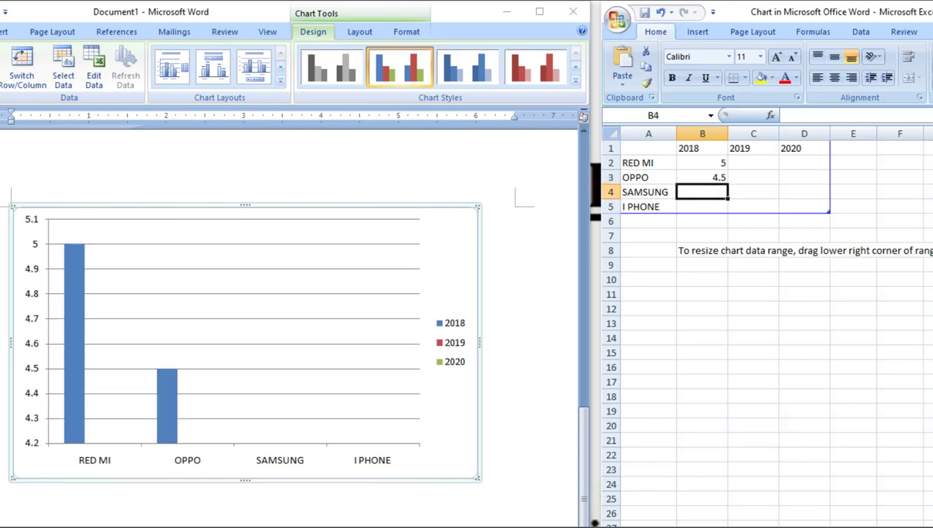
text(4)
key(Return)
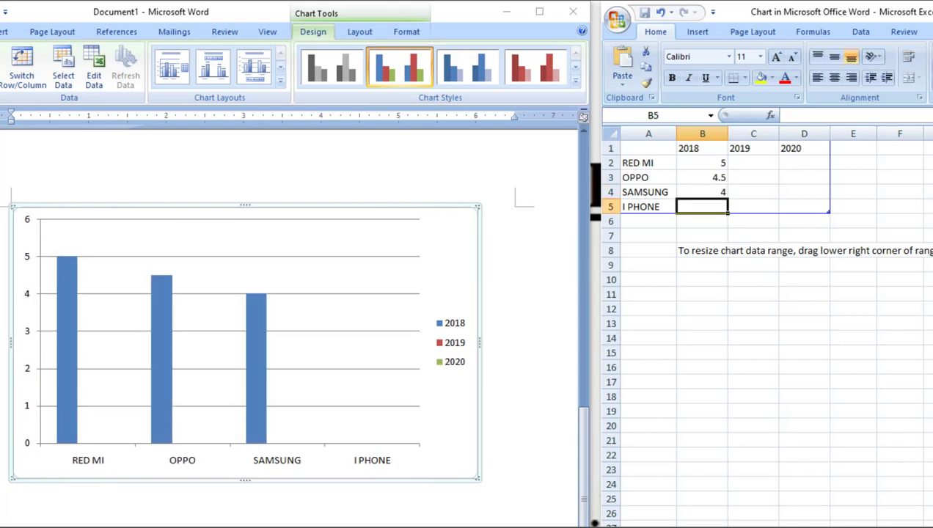
text(3.5)
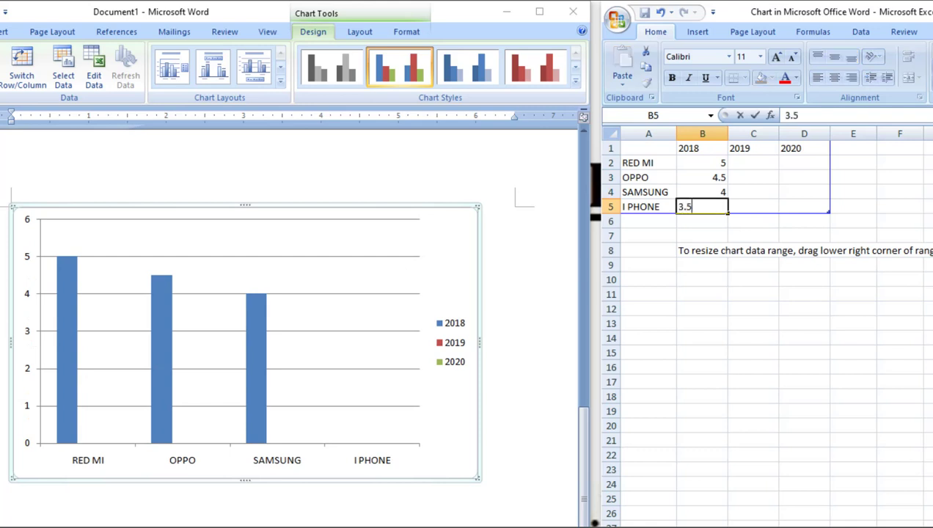
key(Return)
Enter the 2019 values 5.5, 5, 4.5 and 4 for the four brands.
click(702, 207)
click(702, 163)
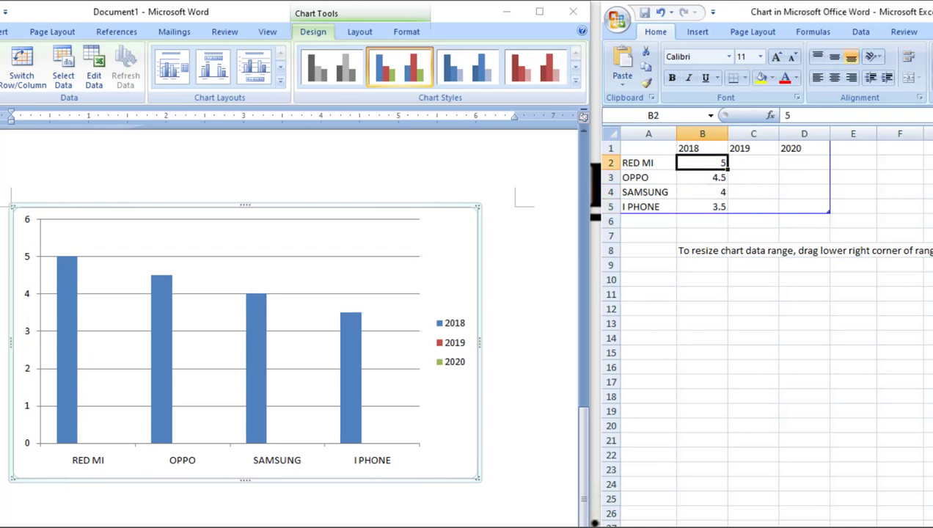
click(753, 163)
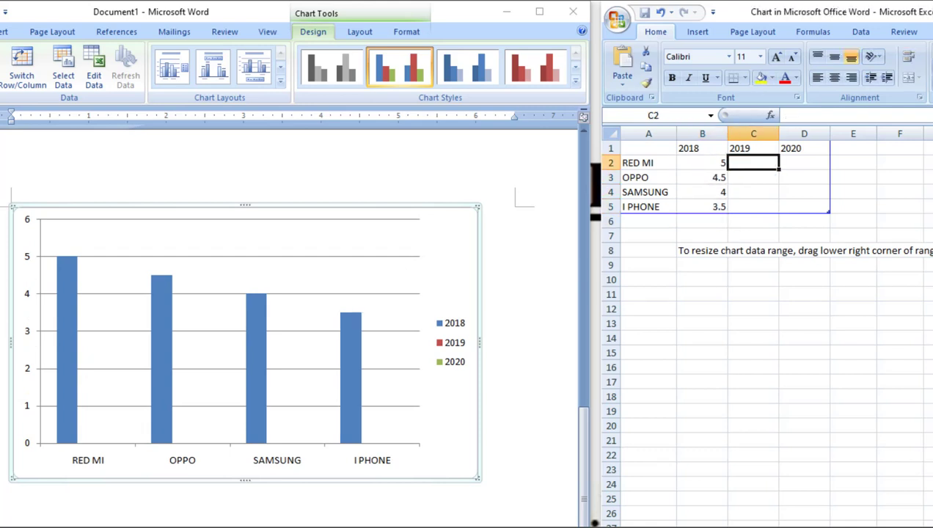
text(5.5)
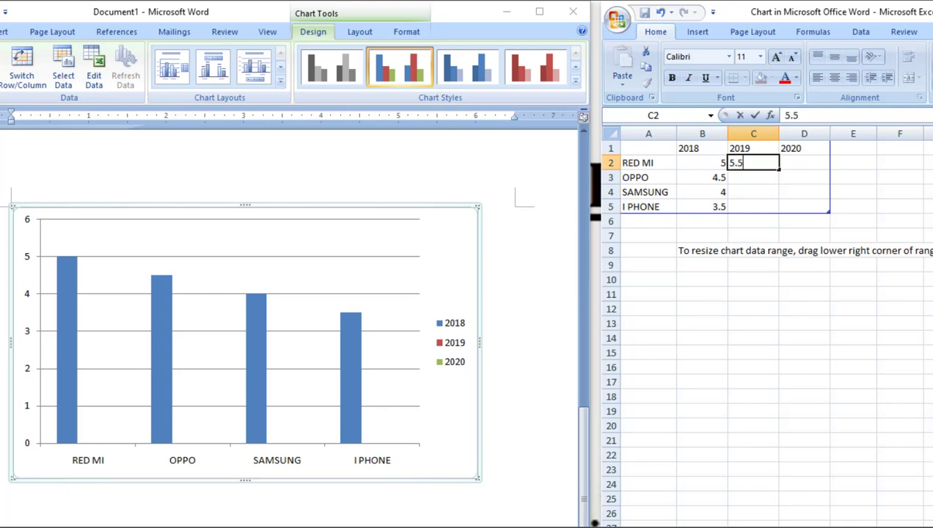
key(Return)
text(5)
key(Return)
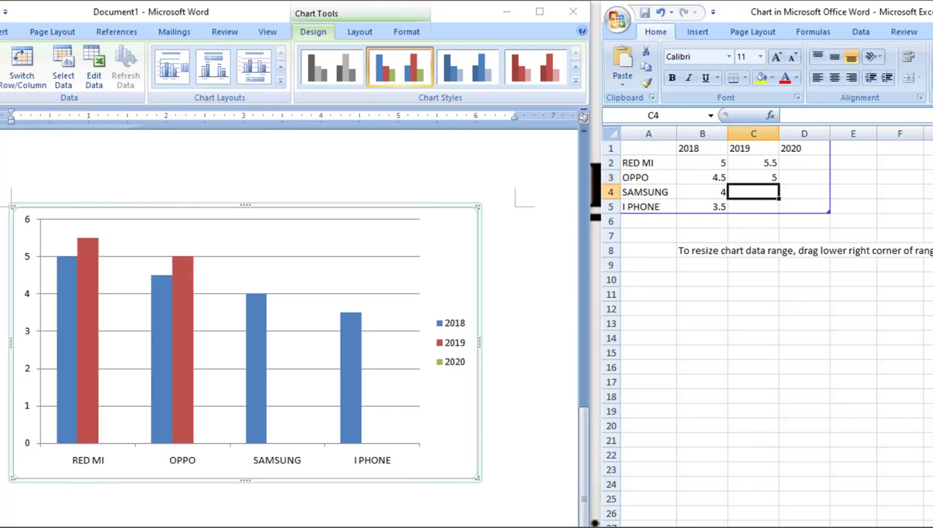
text(4.5)
key(Return)
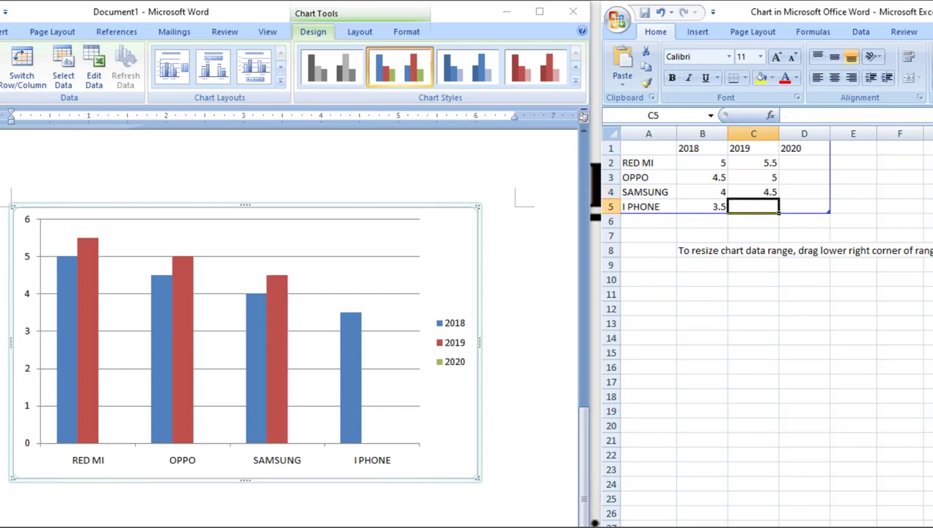
text(4)
key(Return)
Enter 2 as the 2020 value for all four brands.
key(Up)
key(Up)
key(Up)
key(Up)
key(Right)
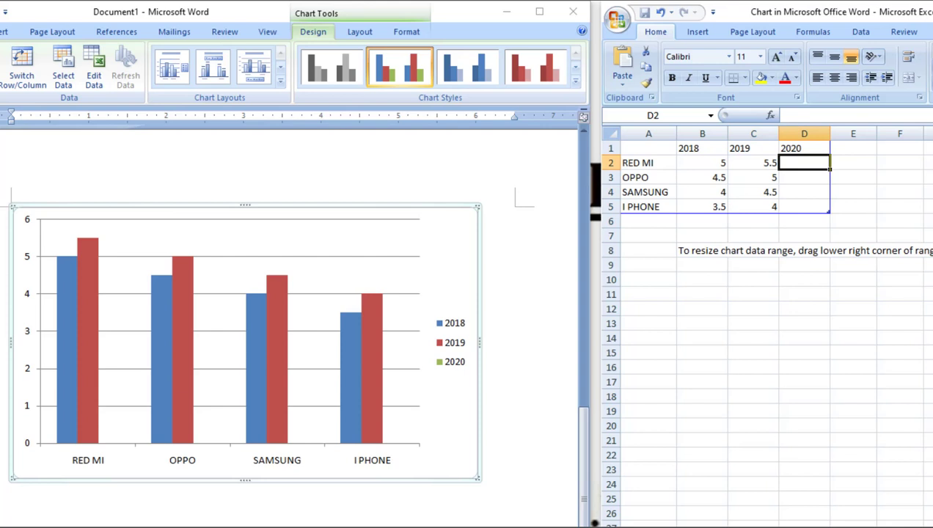
text(2)
key(Return)
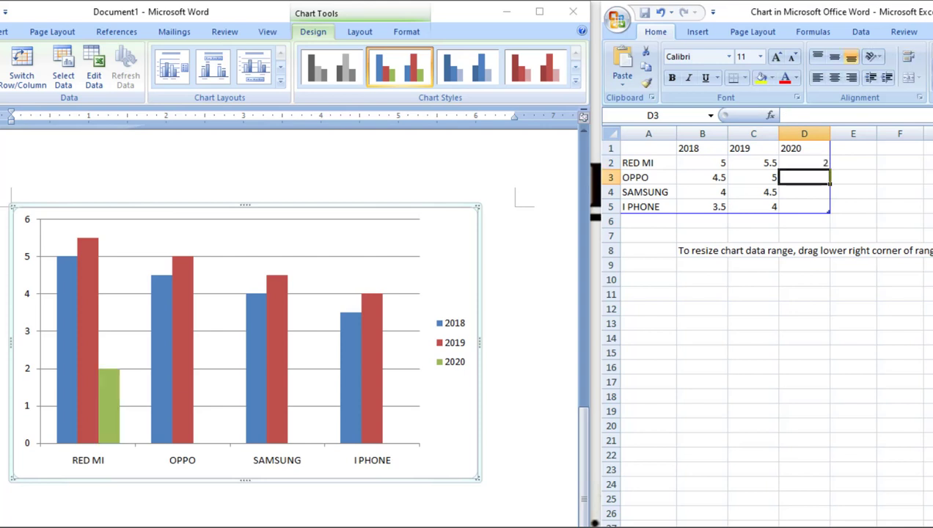
text(2)
key(Return)
text(2)
key(Return)
text(2)
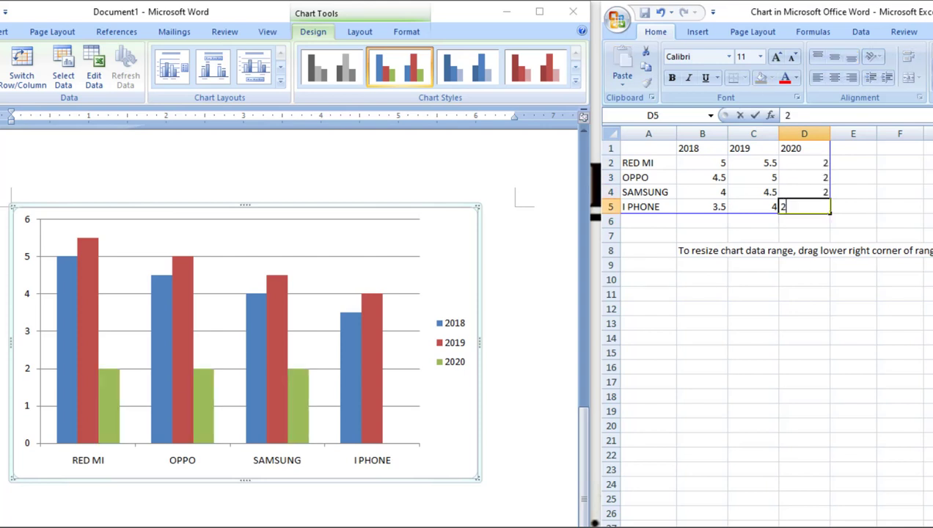
key(Return)
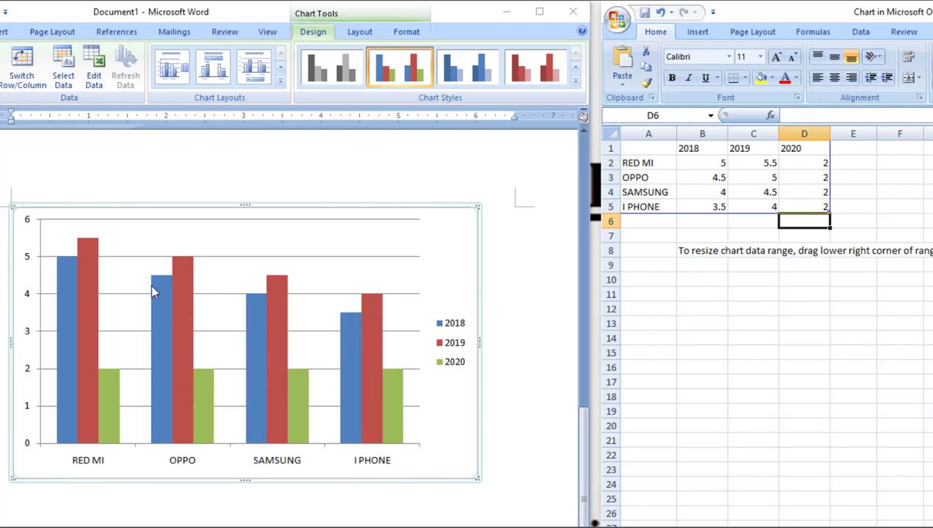
Extend the chart data range out to column E and down to row 6, then select A6.
mouse_move(248, 350)
click(884, 204)
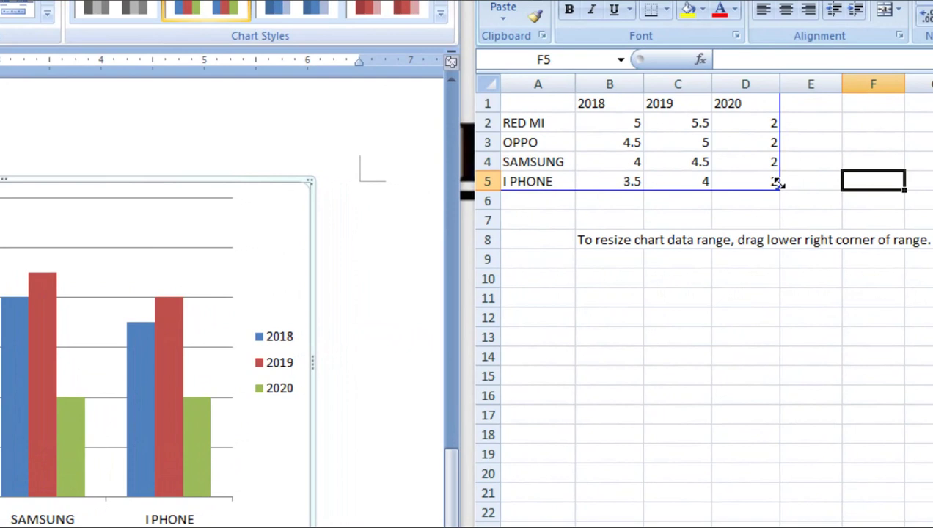
drag(780, 188, 834, 189)
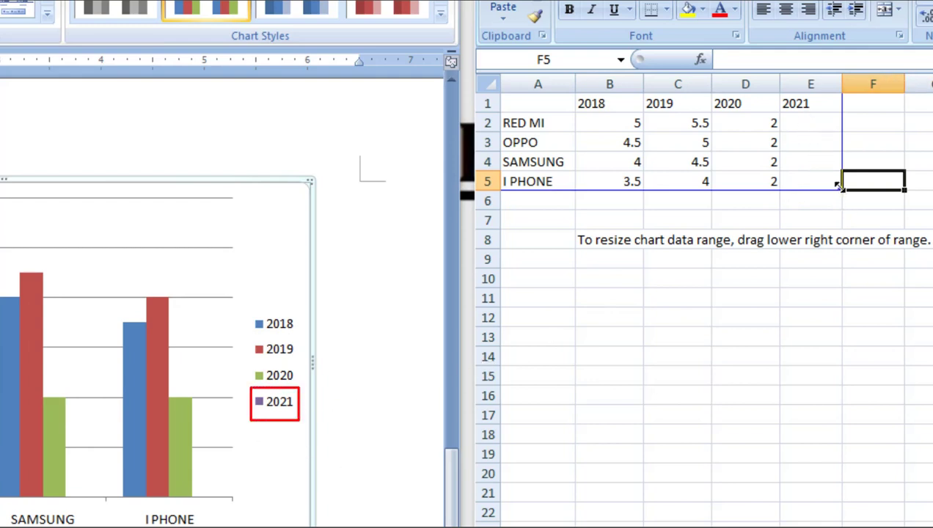
drag(840, 187, 839, 202)
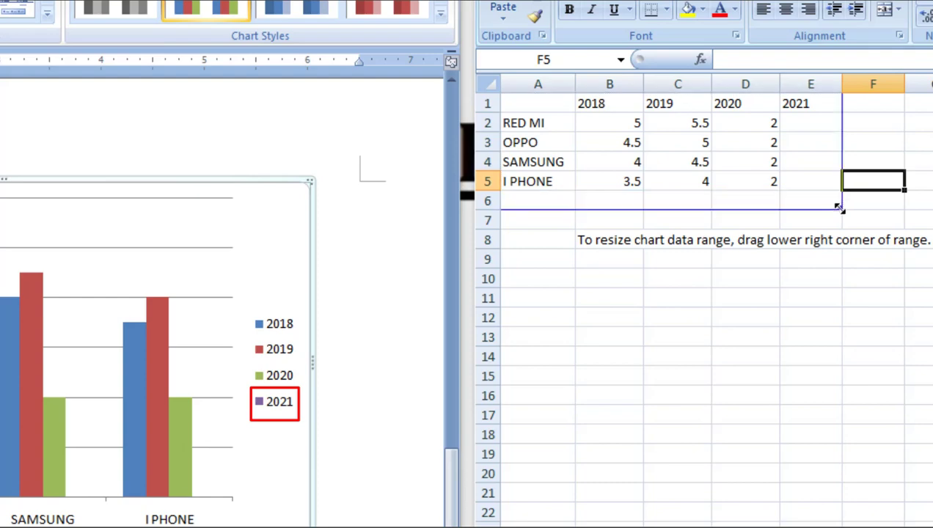
click(522, 199)
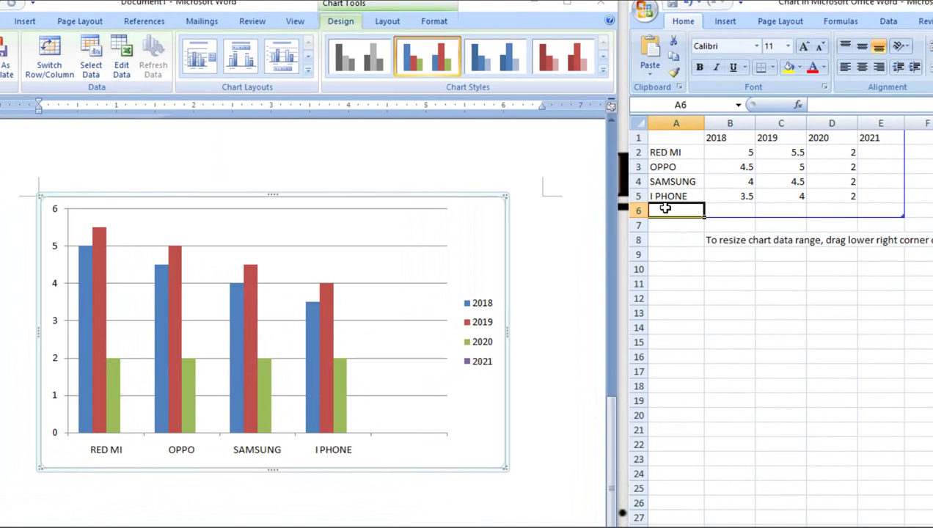
Enter ONE PLUSE in A6 with values 6, 6 and 3 for 2018–2020.
text(NE PLUSE)
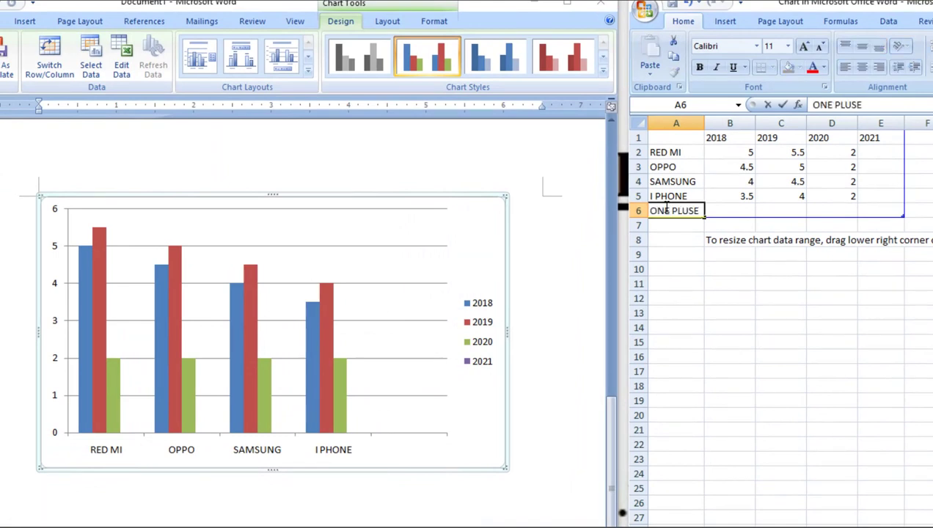
key(Tab)
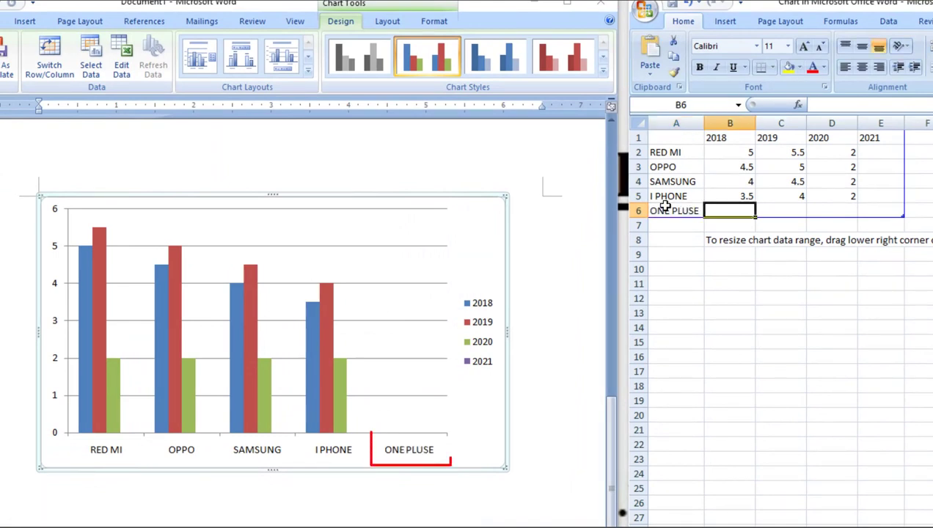
text(6)
key(Tab)
text(6)
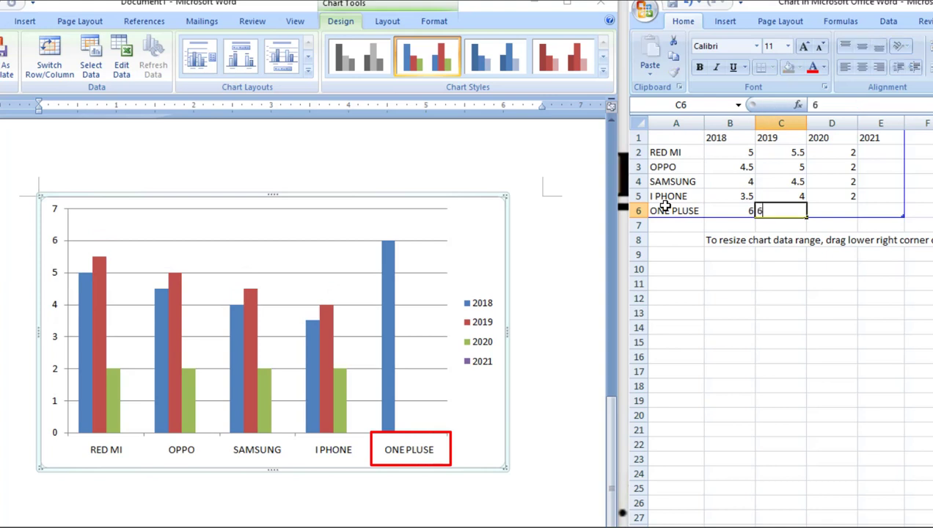
key(Tab)
text(6)
key(Tab)
key(Left)
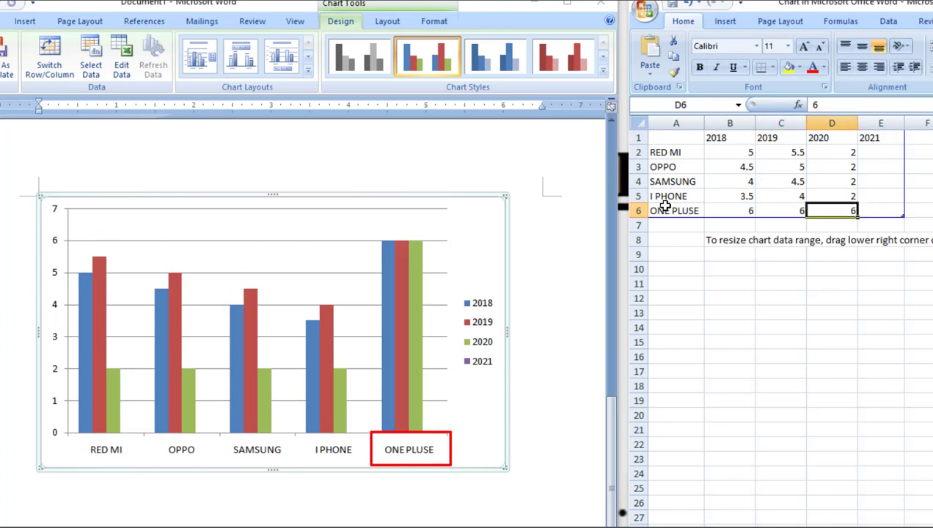
text(3)
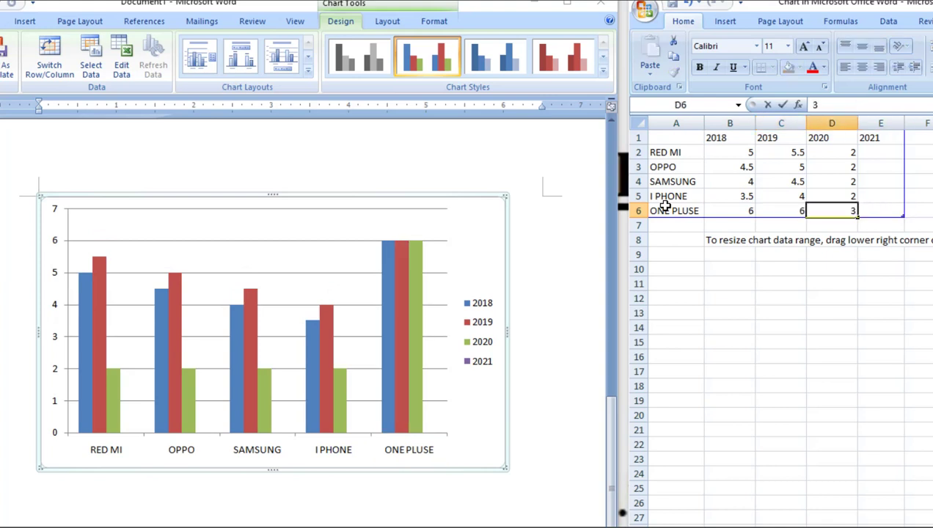
click(517, 511)
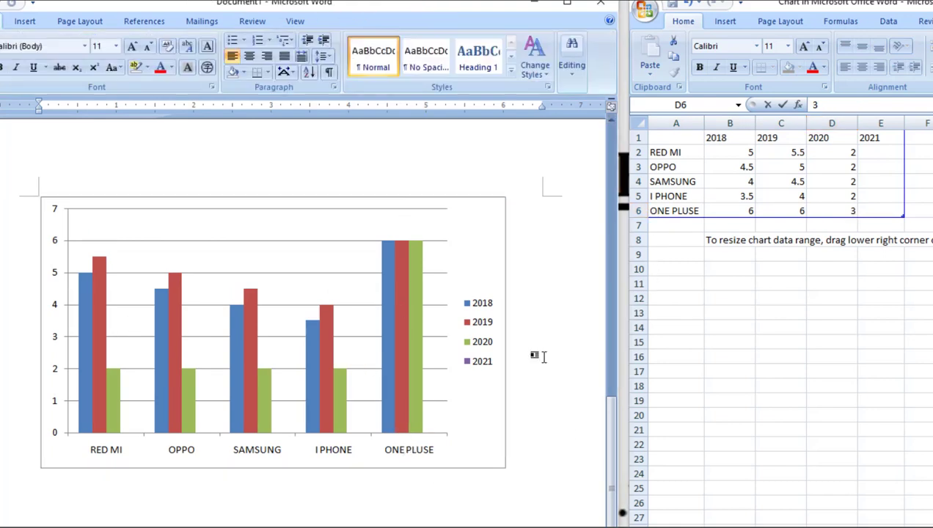
Shrink the data range back to column D, keeping row 6, then maximize the Word window.
click(904, 218)
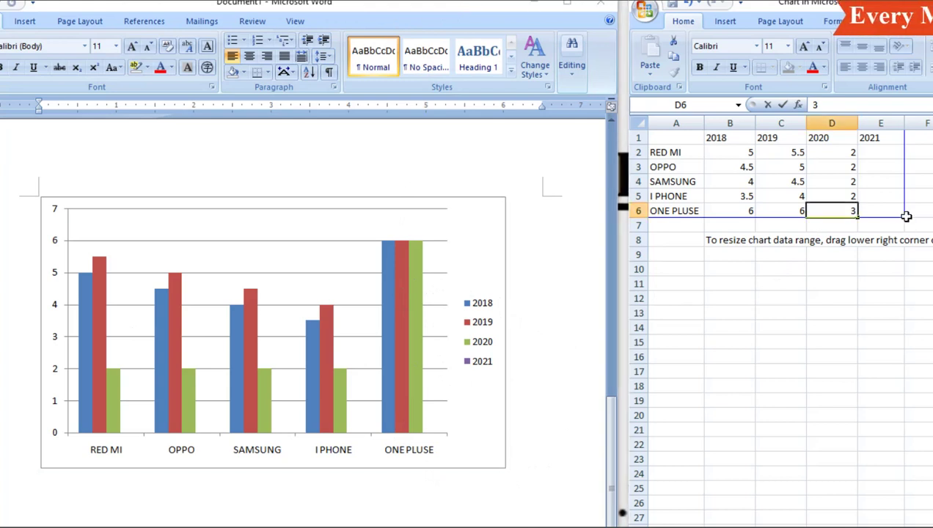
click(890, 191)
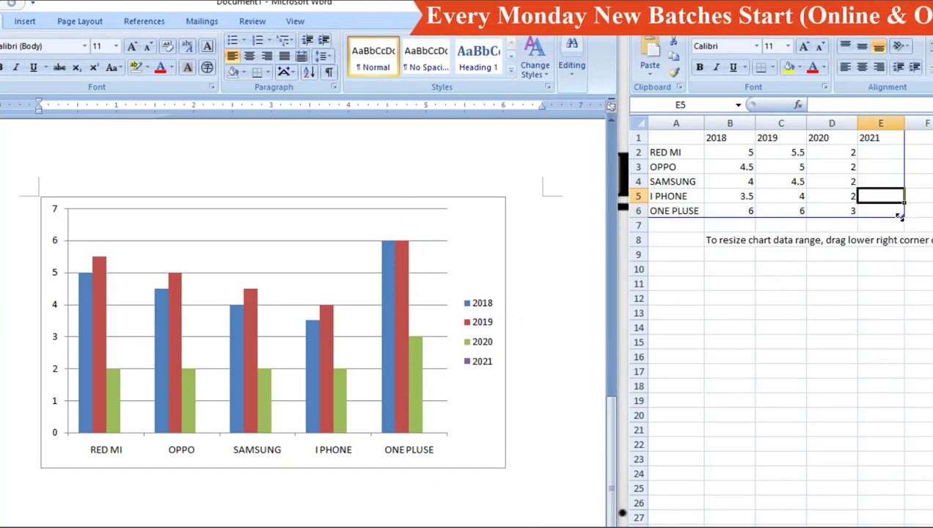
drag(882, 215, 856, 214)
click(888, 210)
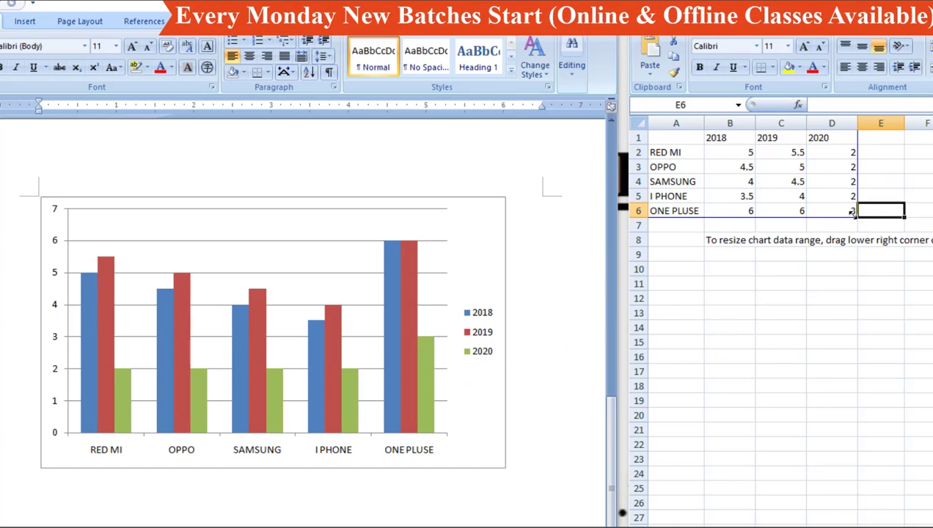
drag(855, 213, 854, 203)
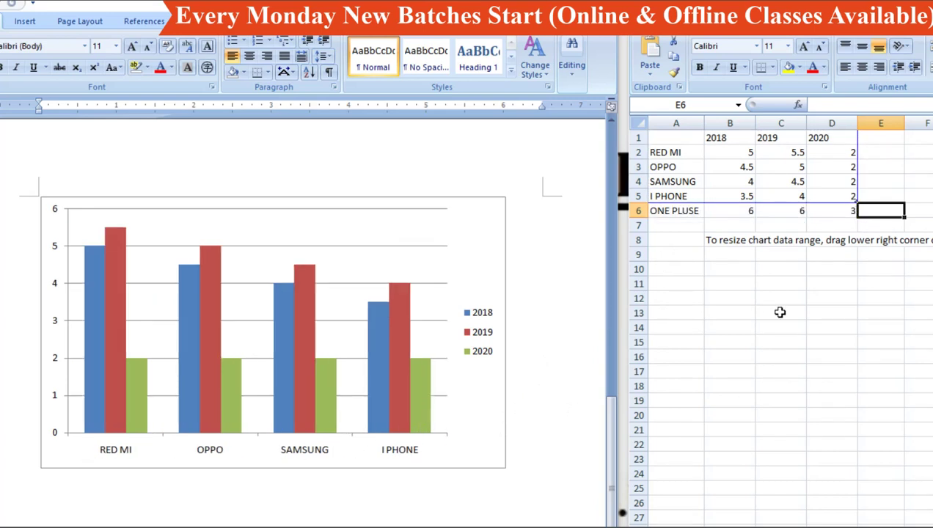
drag(853, 198, 851, 219)
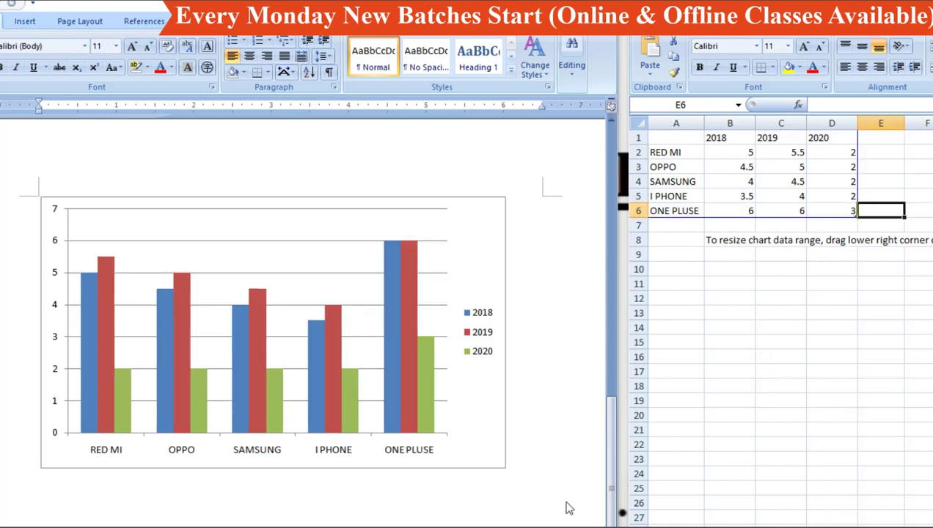
click(477, 521)
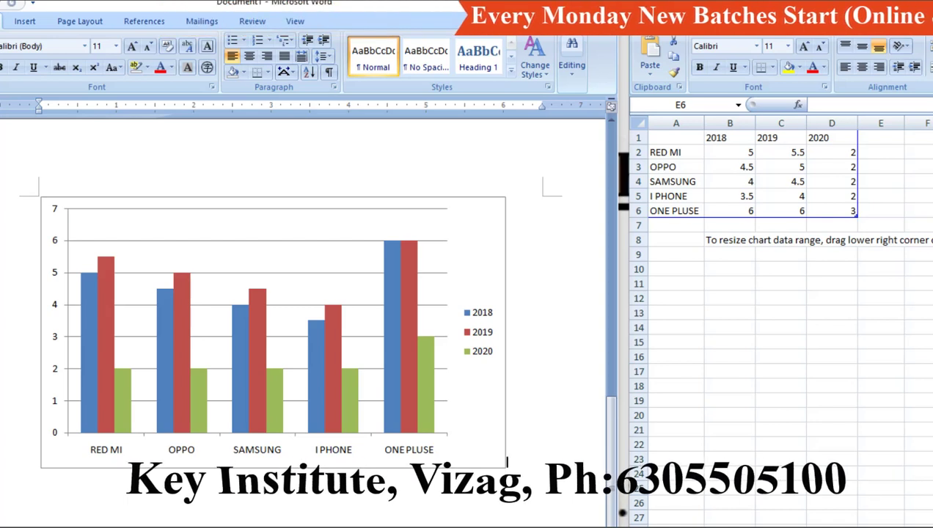
click(567, 4)
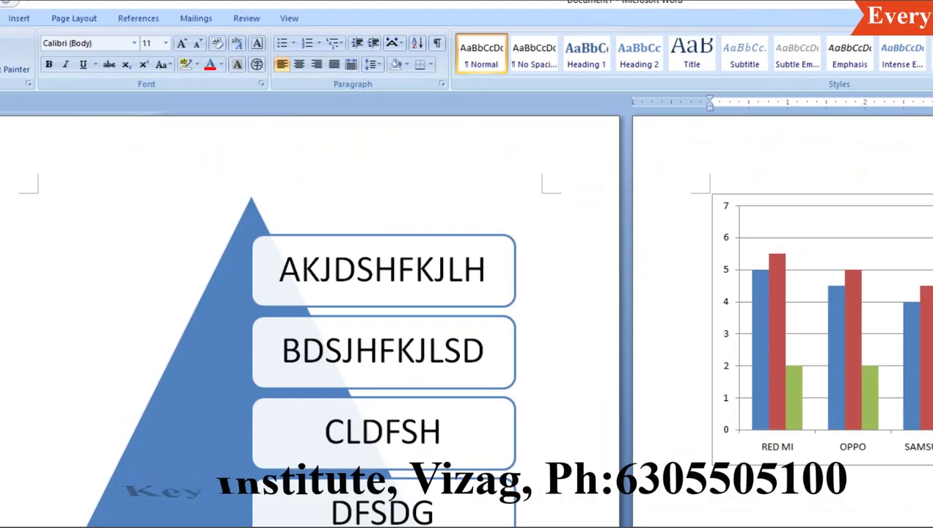